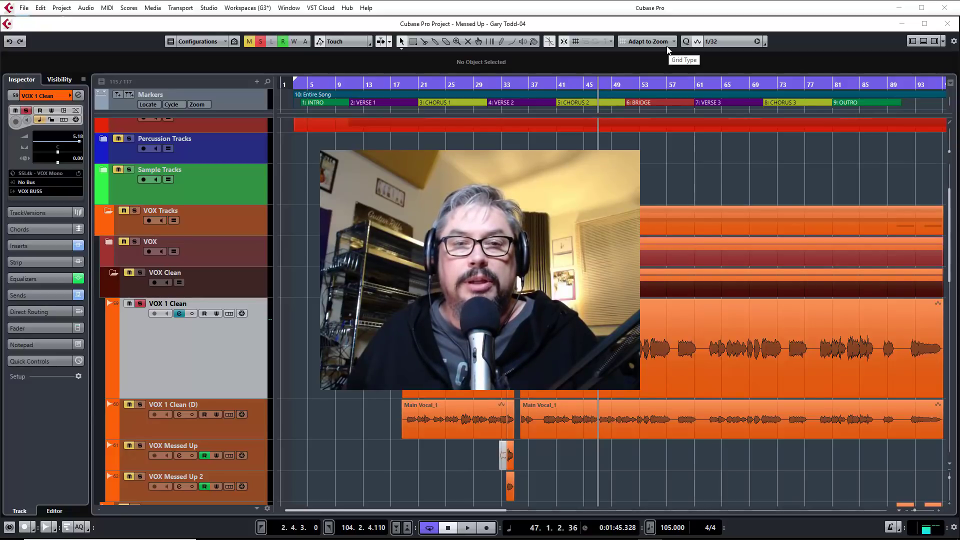
- Open the VOX 1 Clean channel settings and toggle the Vocal Doubler's bypass several times, leaving the effect active
key(e)
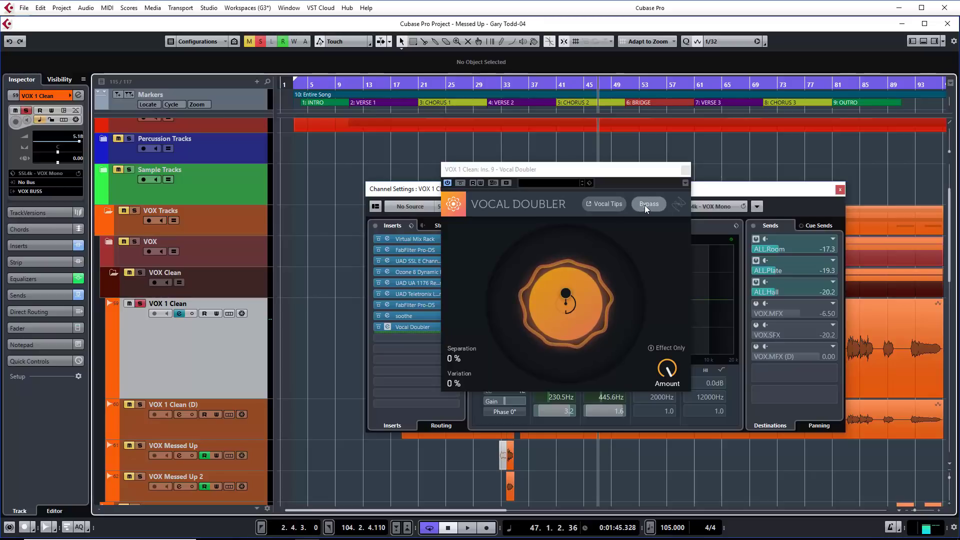
click(460, 183)
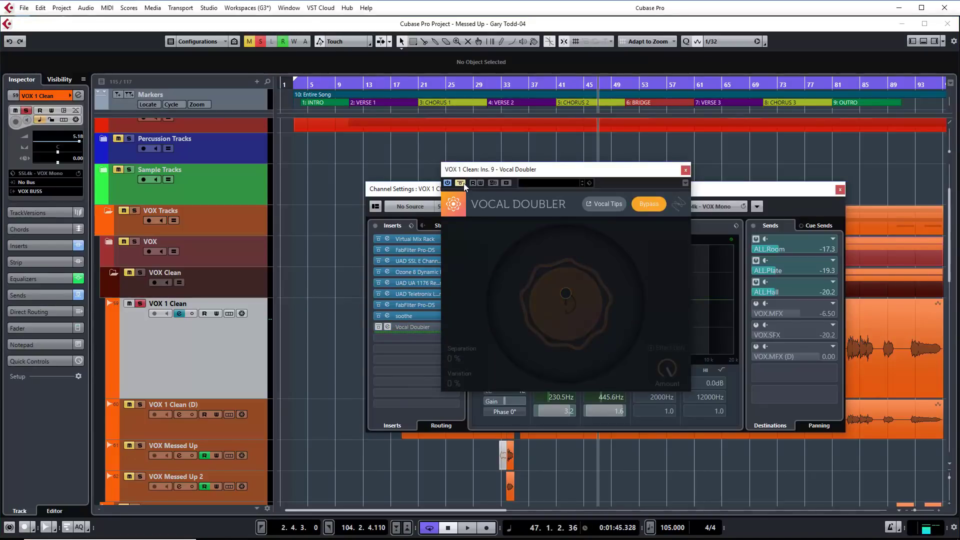
click(460, 183)
click(460, 182)
click(460, 183)
click(461, 182)
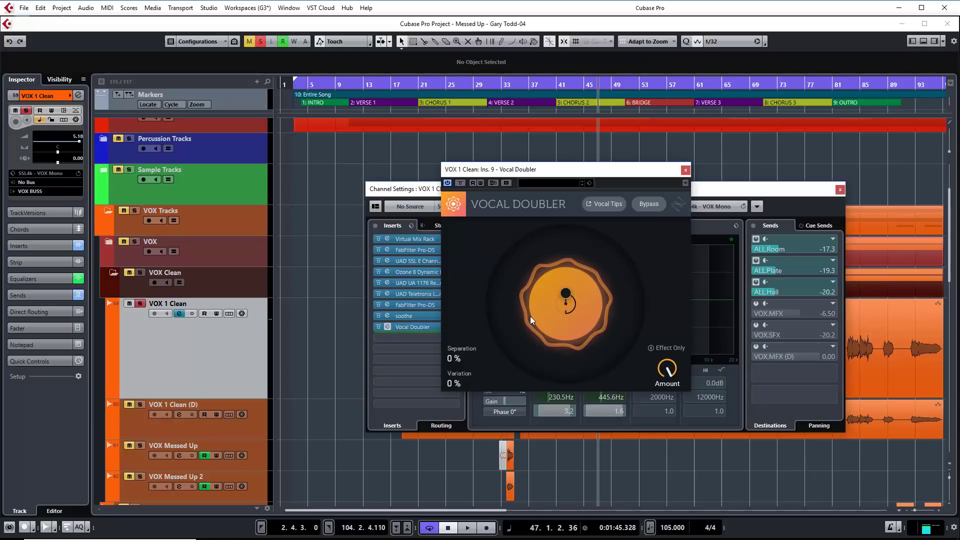
- Switch the Vocal Doubler's Effect Only mode on and off, and lower Amount to 0% before restoring it to full
mouse_move(451, 355)
mouse_down()
mouse_move(457, 320)
mouse_move(453, 365)
mouse_up()
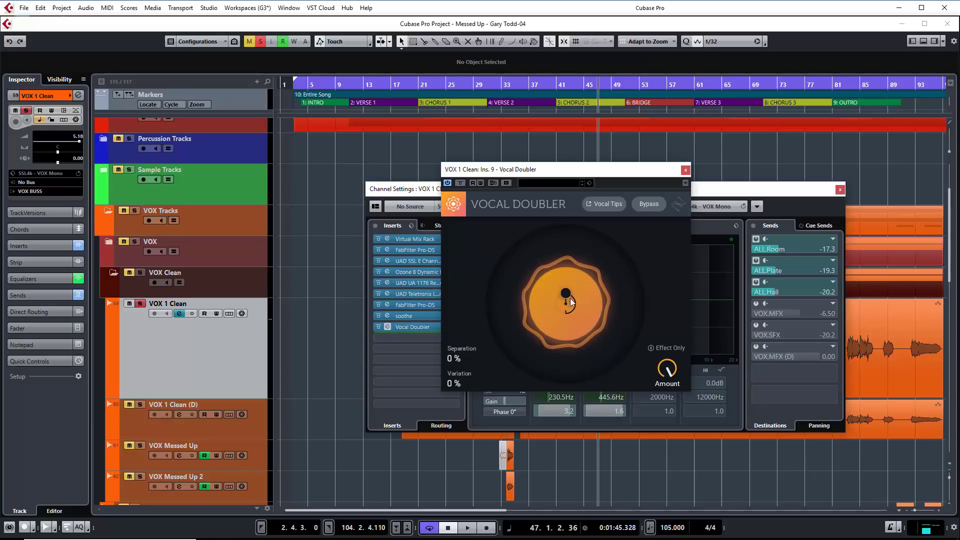
click(650, 346)
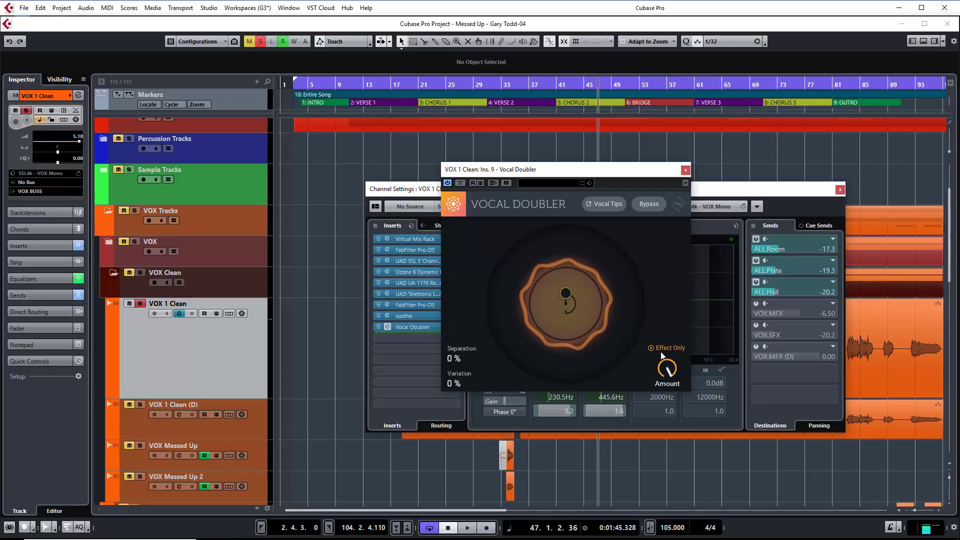
click(650, 347)
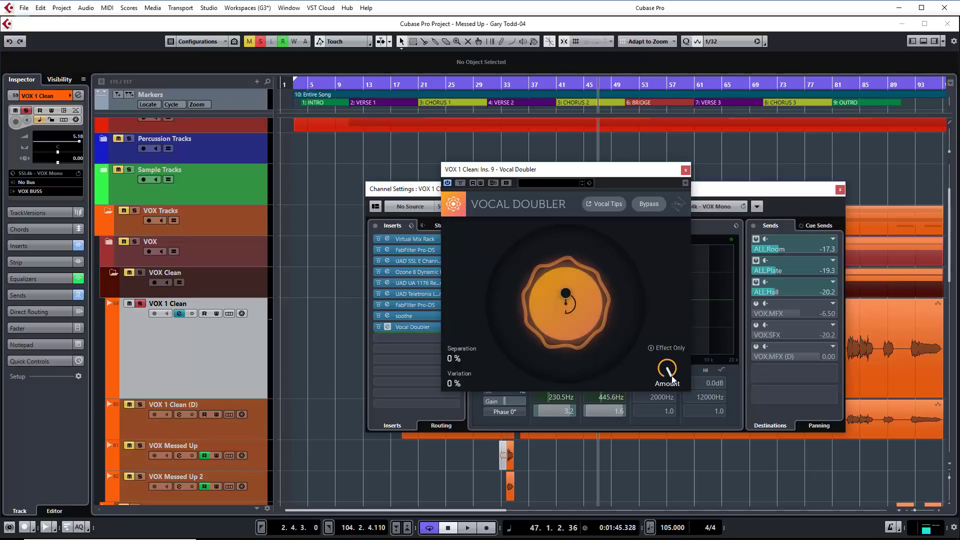
drag(670, 374, 639, 507)
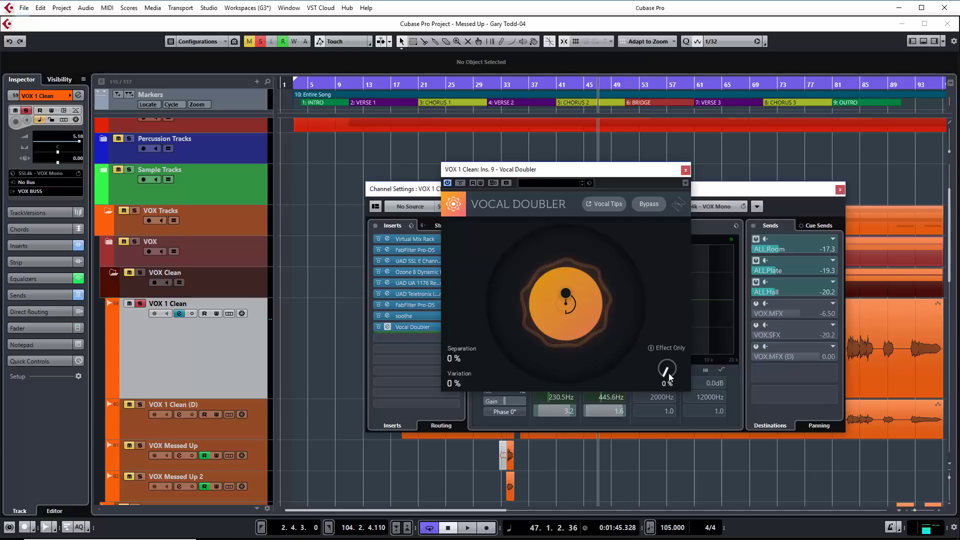
drag(667, 379, 652, 233)
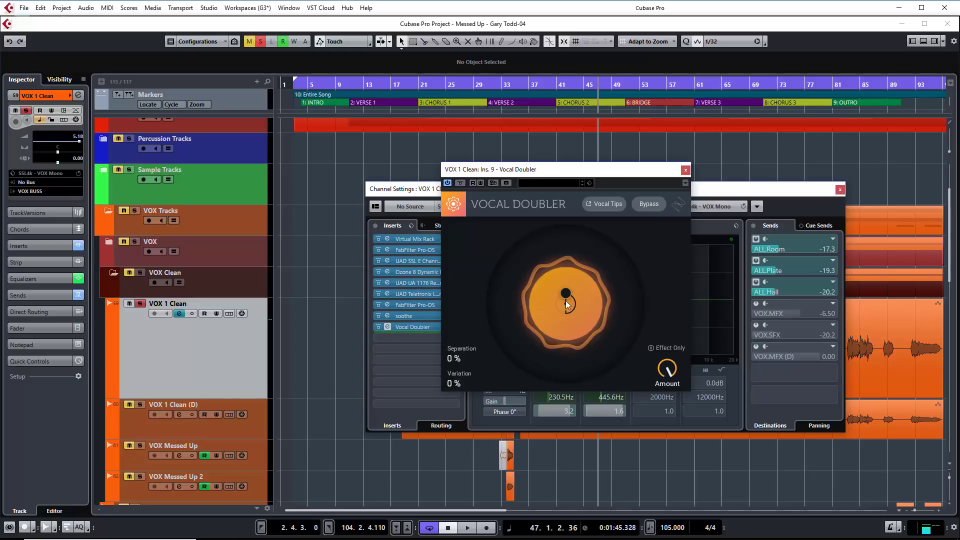
- Play the vocal with the Vocal Doubler bypassed, stop playback, and reactivate the effect
click(648, 204)
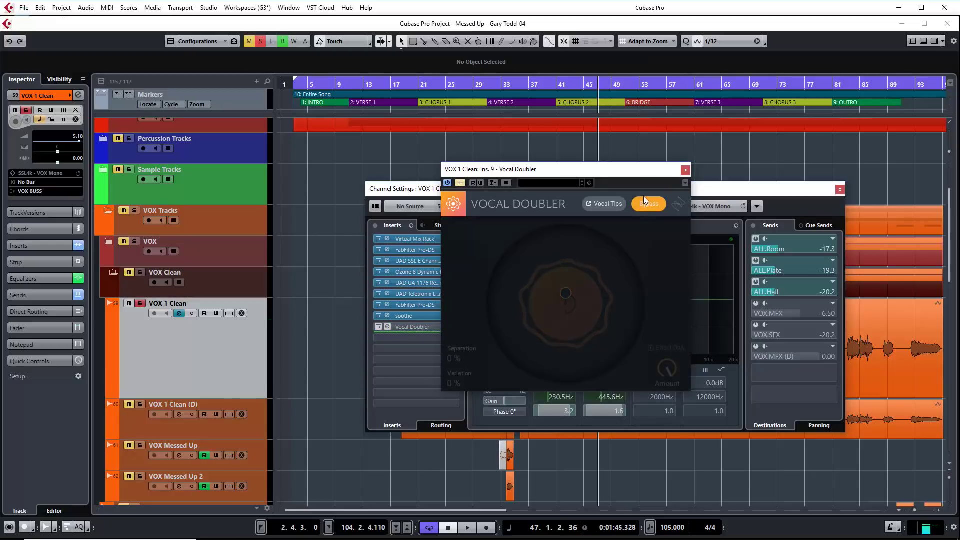
key(space)
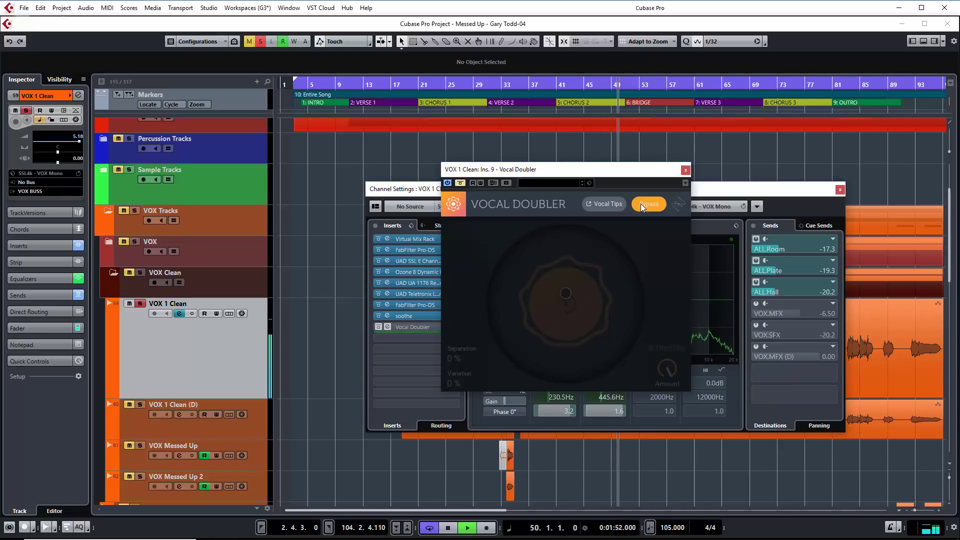
key(space)
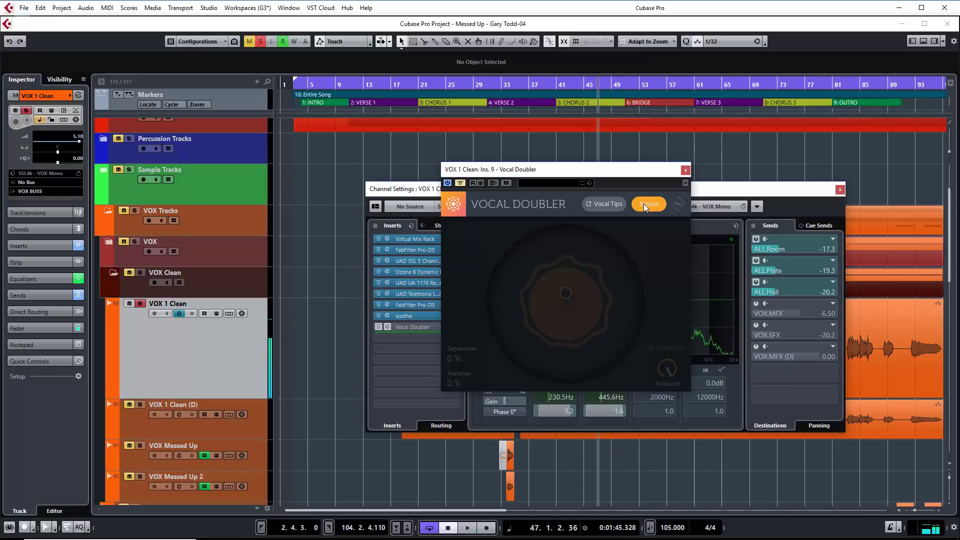
click(644, 203)
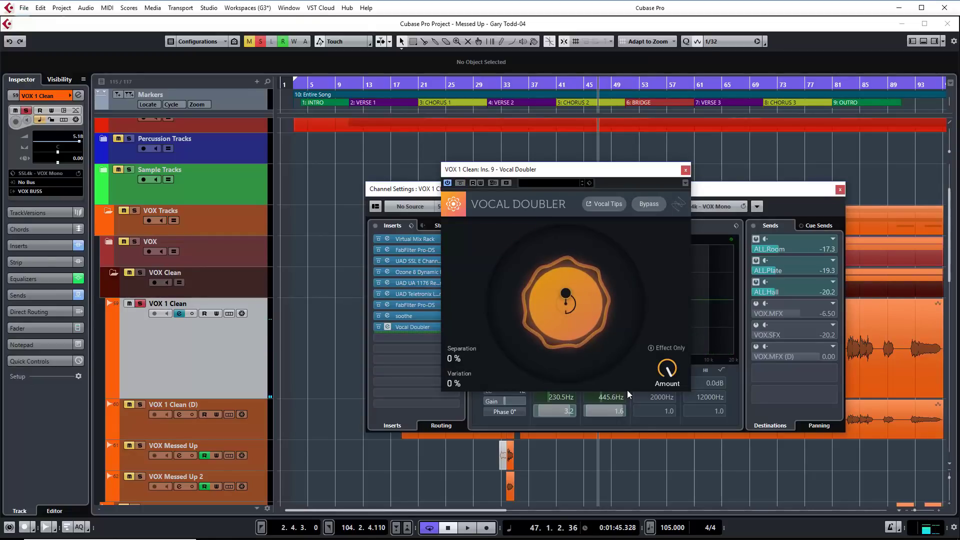
- Play the vocal through the active Vocal Doubler, toggling its bypass during playback to compare dry and doubled sound
mouse_move(676, 379)
key(space)
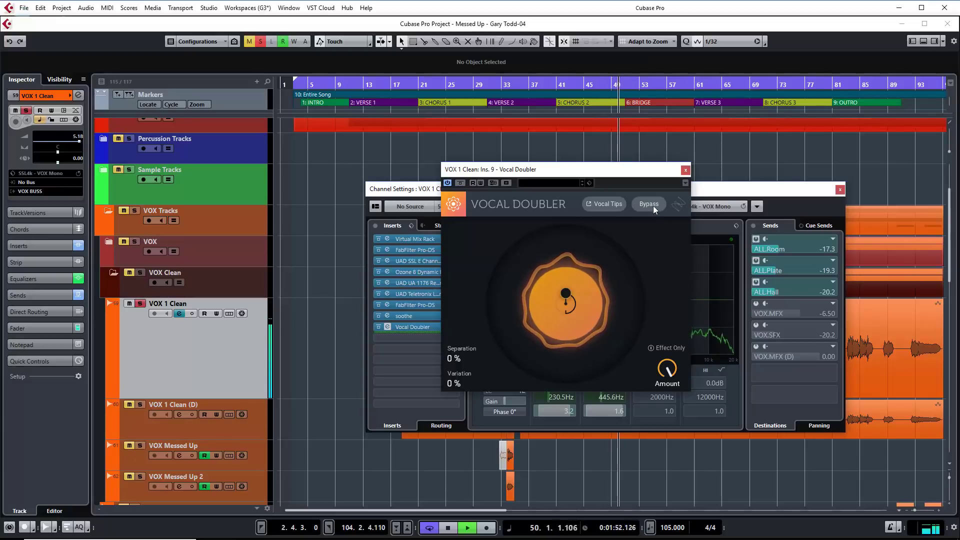
key(space)
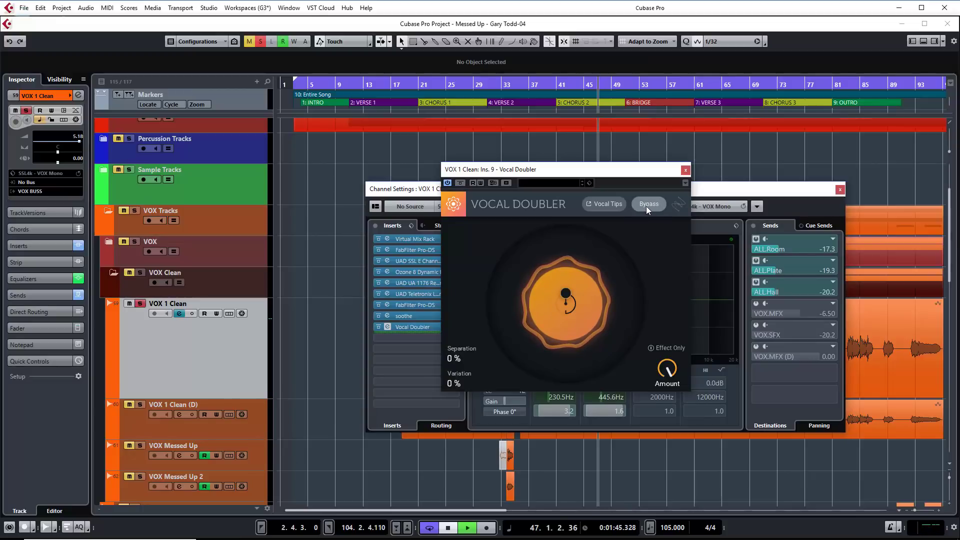
key(space)
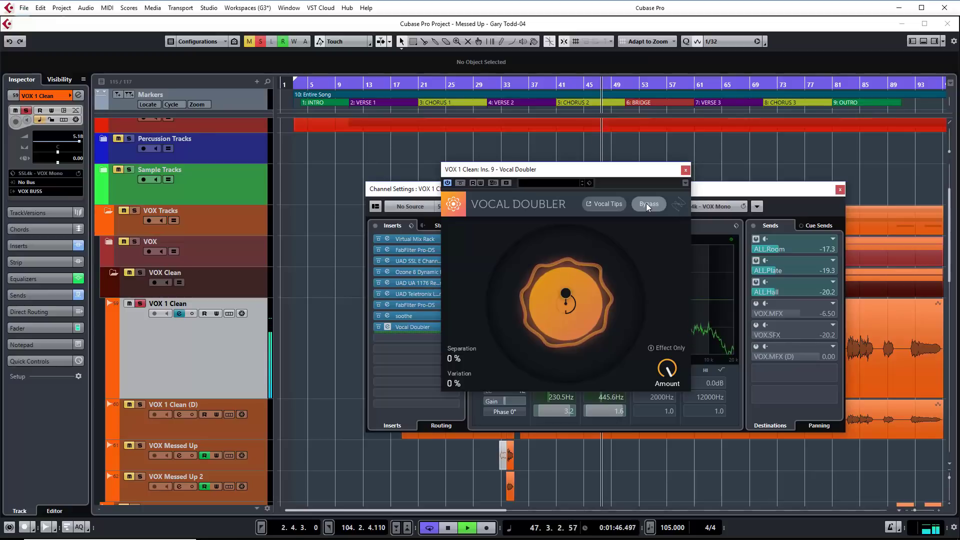
click(646, 203)
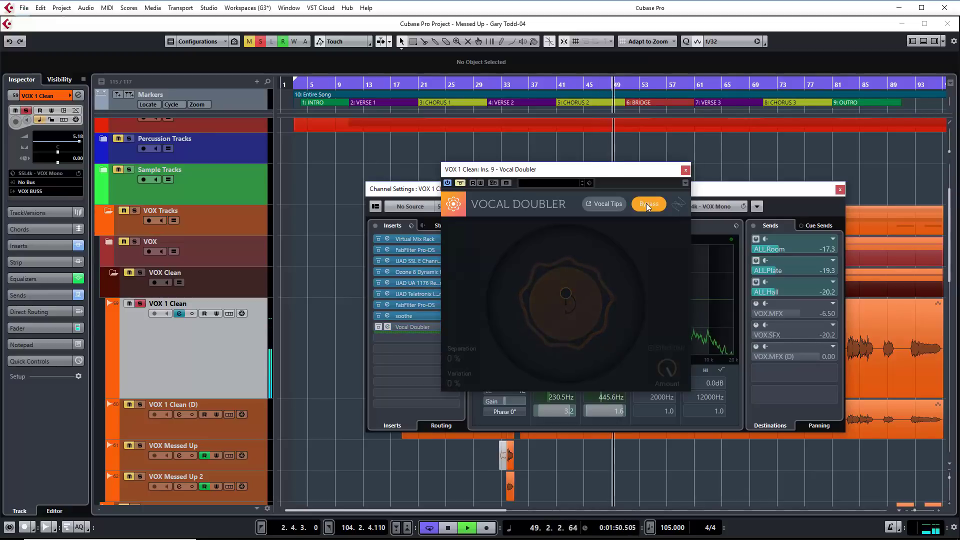
click(646, 203)
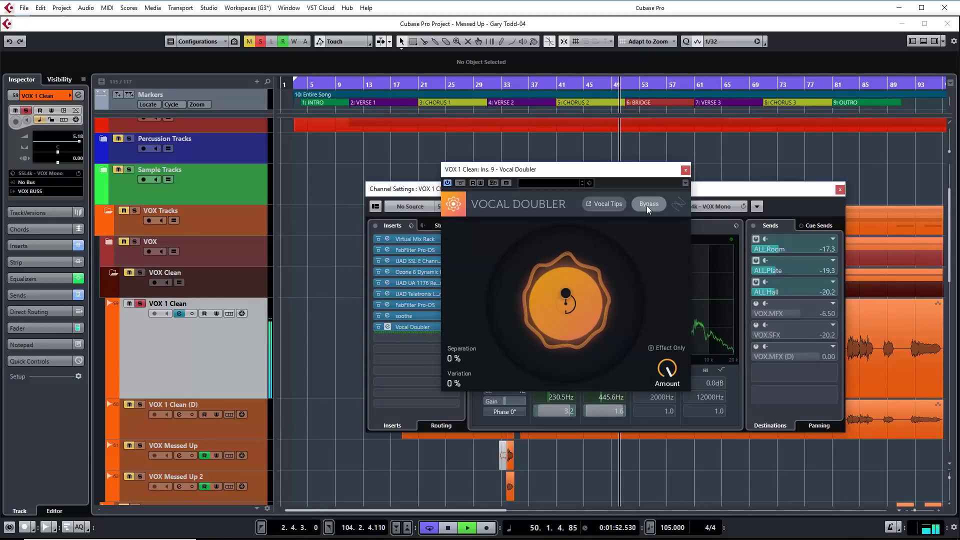
- Audition Effect Only mode during playback and switch it off, and sweep the doubler's Amount down and back to 100%
click(651, 347)
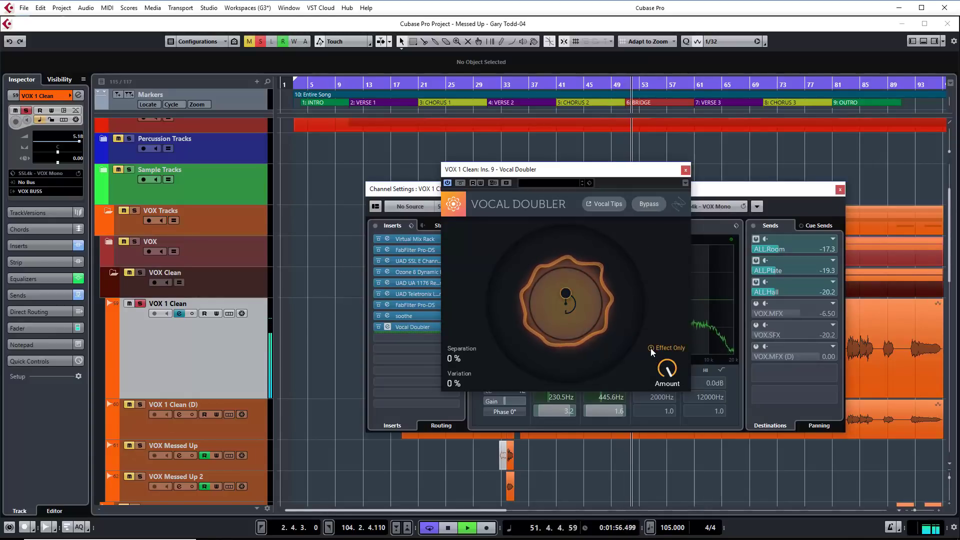
click(650, 348)
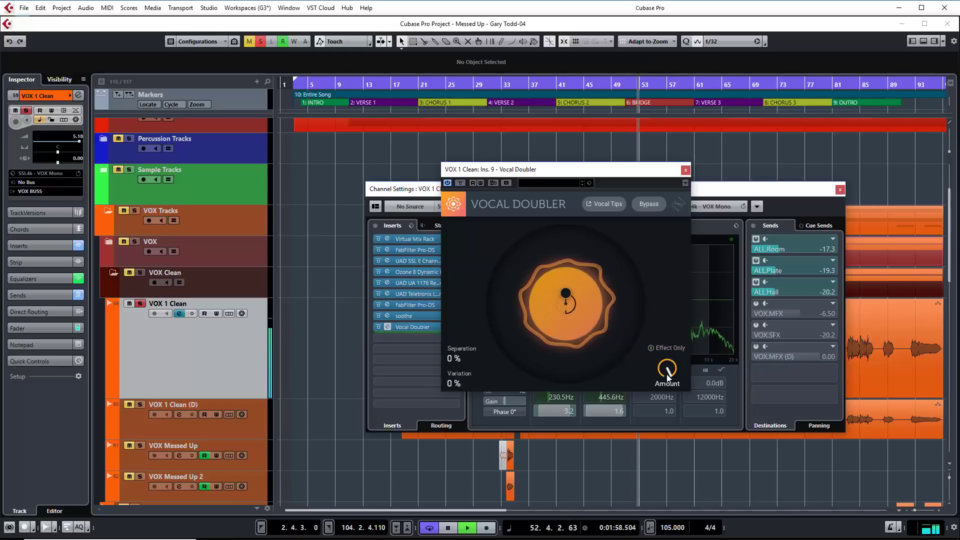
drag(664, 376, 660, 451)
key(space)
key(space)
drag(666, 371, 667, 305)
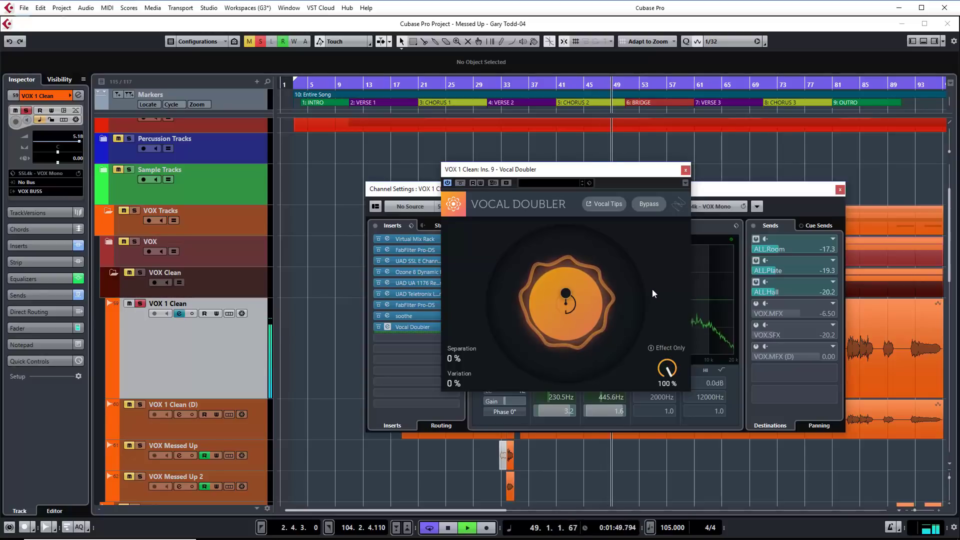
key(space)
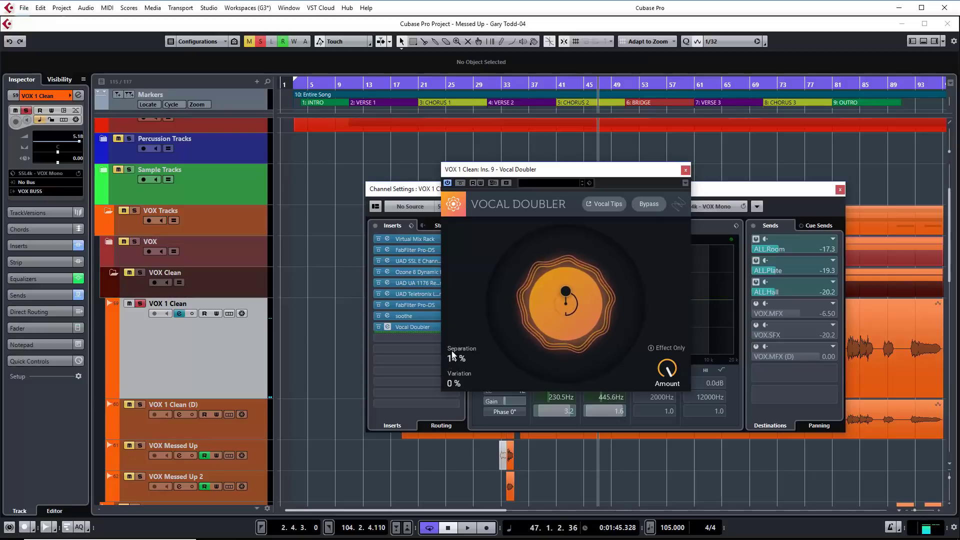
- Sweep the Vocal Doubler's Separation and Variation up to 100% and return both to 0% with playback stopped
drag(566, 288, 595, 344)
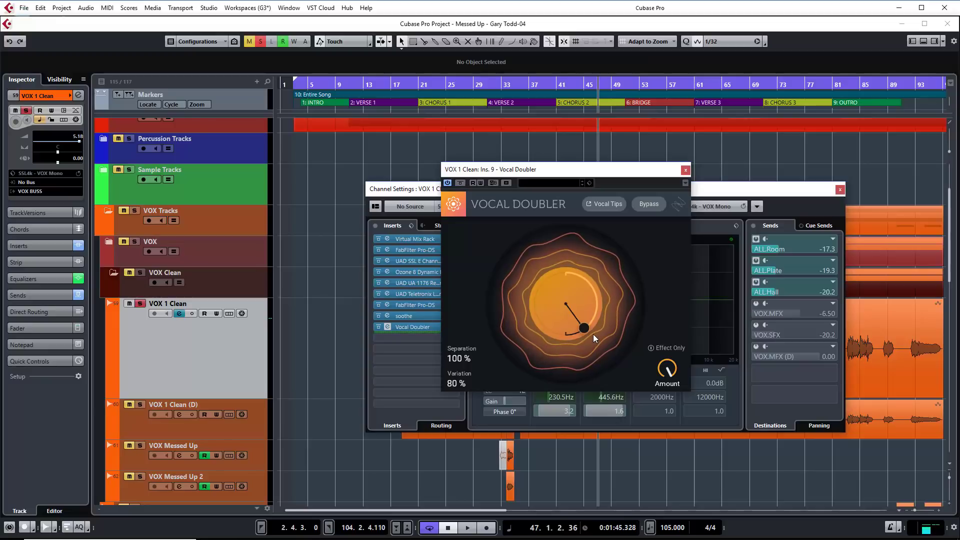
drag(585, 332, 553, 259)
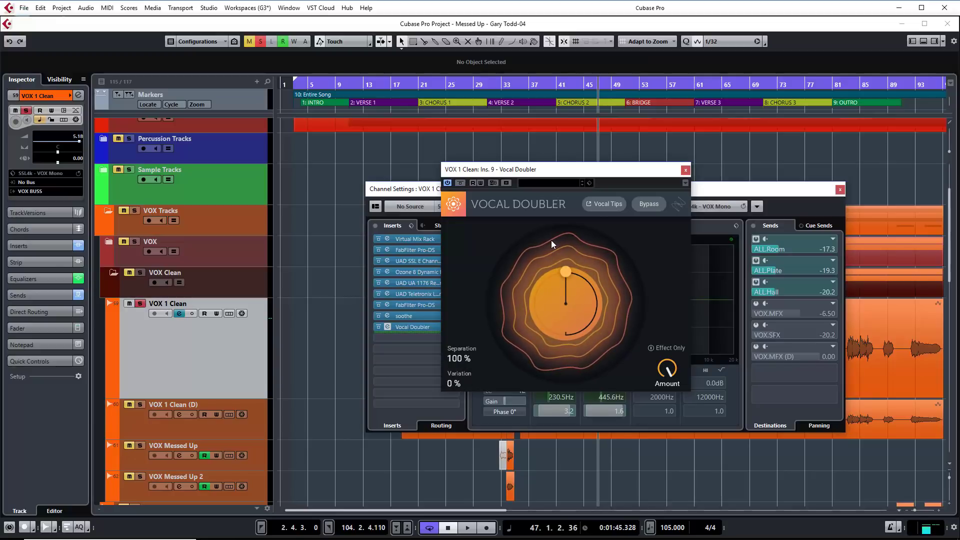
drag(551, 240, 545, 372)
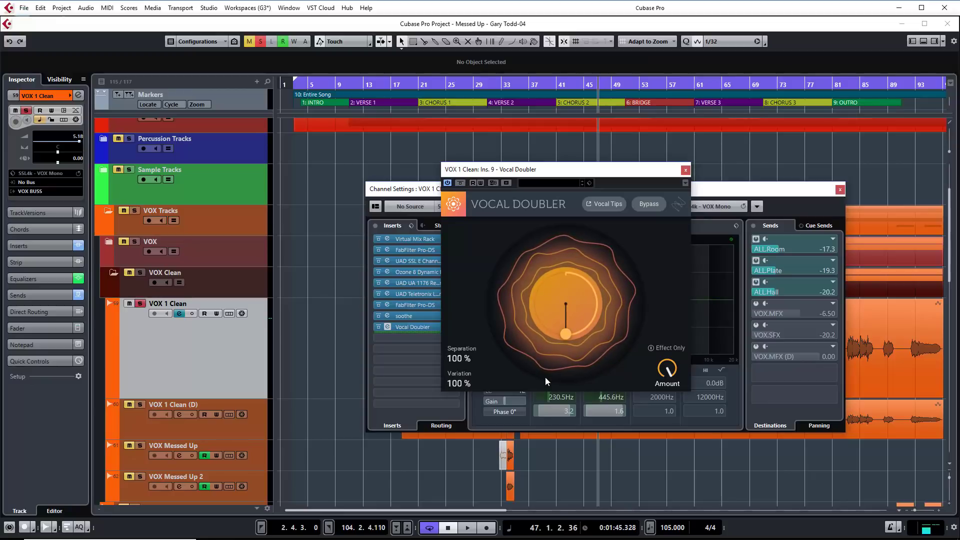
drag(550, 373, 566, 302)
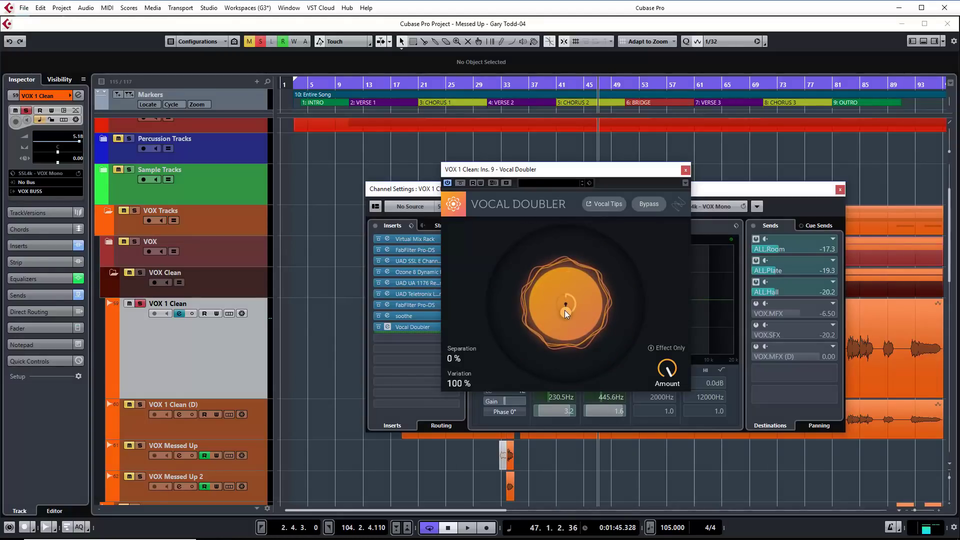
mouse_move(568, 308)
mouse_down()
mouse_move(574, 290)
mouse_move(560, 281)
mouse_move(568, 307)
mouse_up()
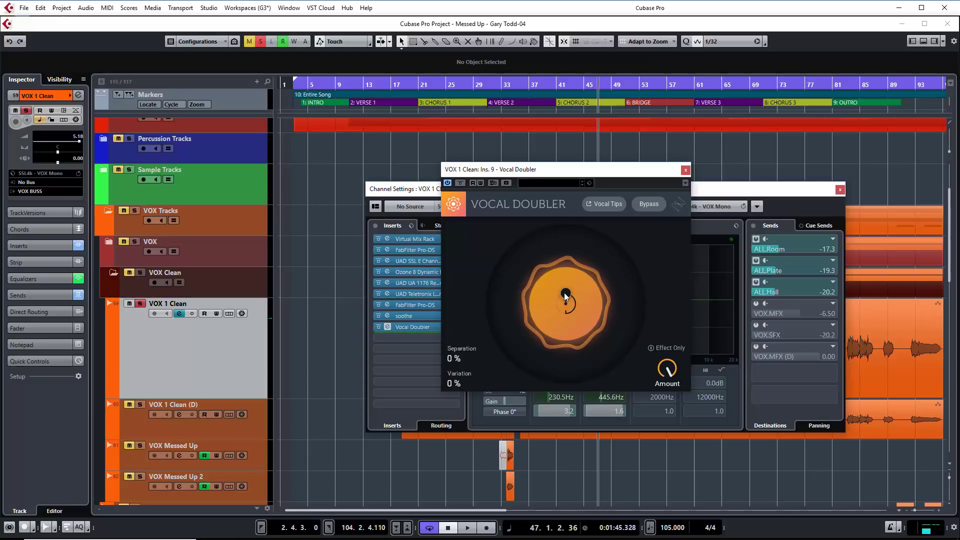
- Audition the vocal while raising Separation to 100% with Variation kept at 0%, and stop playback
key(space)
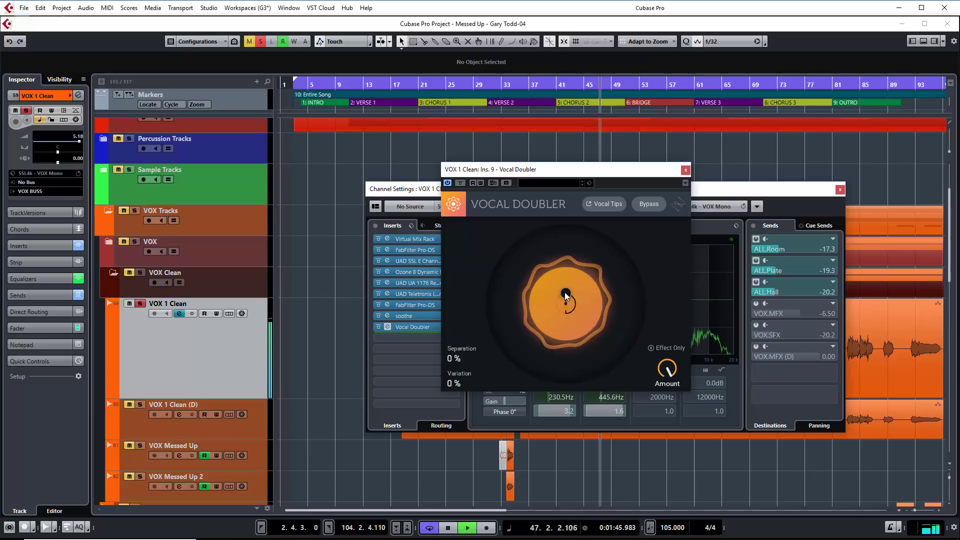
drag(564, 290, 564, 268)
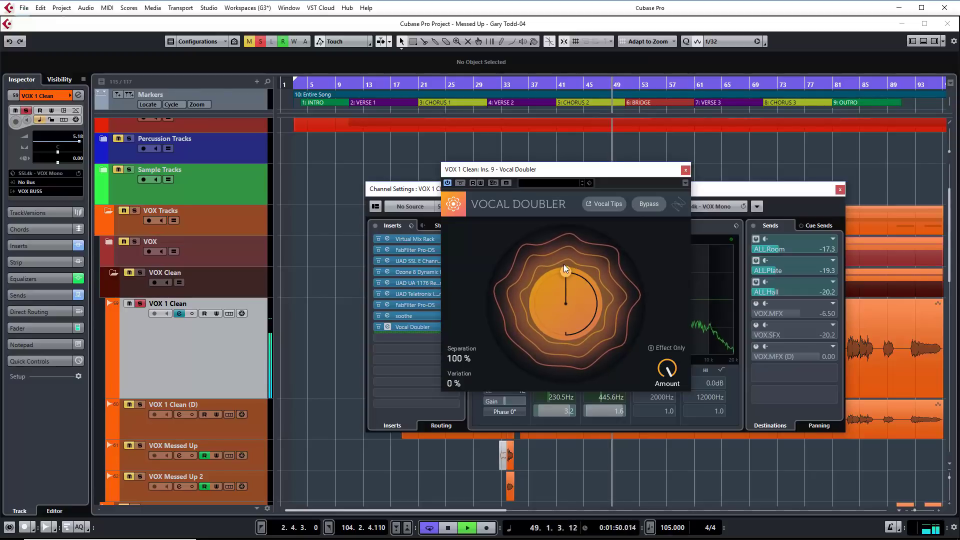
mouse_move(563, 265)
mouse_down()
mouse_move(560, 305)
mouse_move(558, 258)
mouse_up()
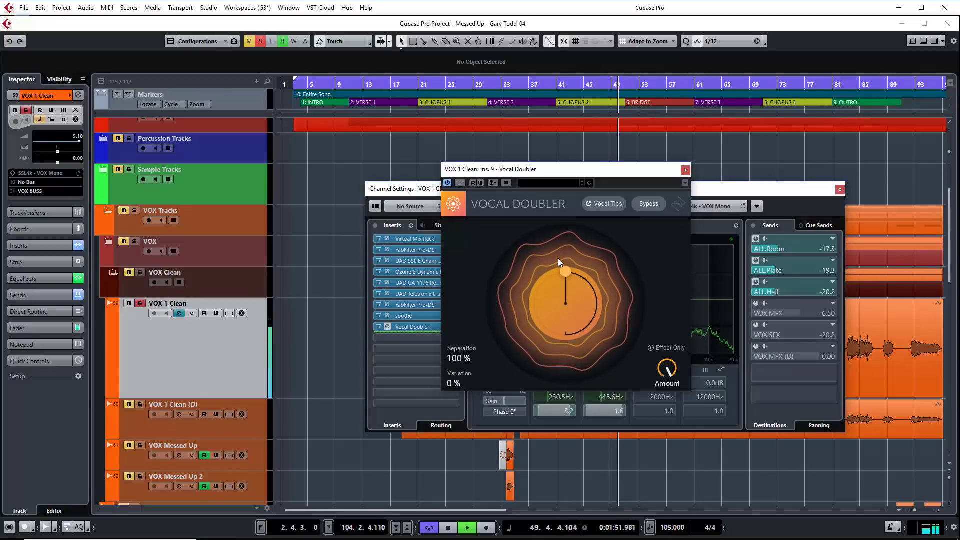
key(space)
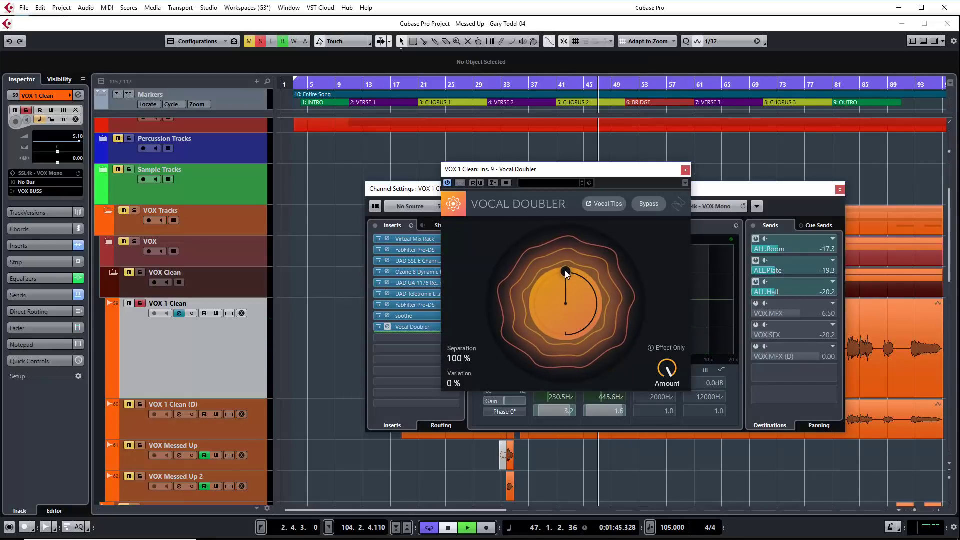
- Play the vocal while raising the doubler's Variation to 100%, and stop playback
key(space)
drag(565, 271, 563, 361)
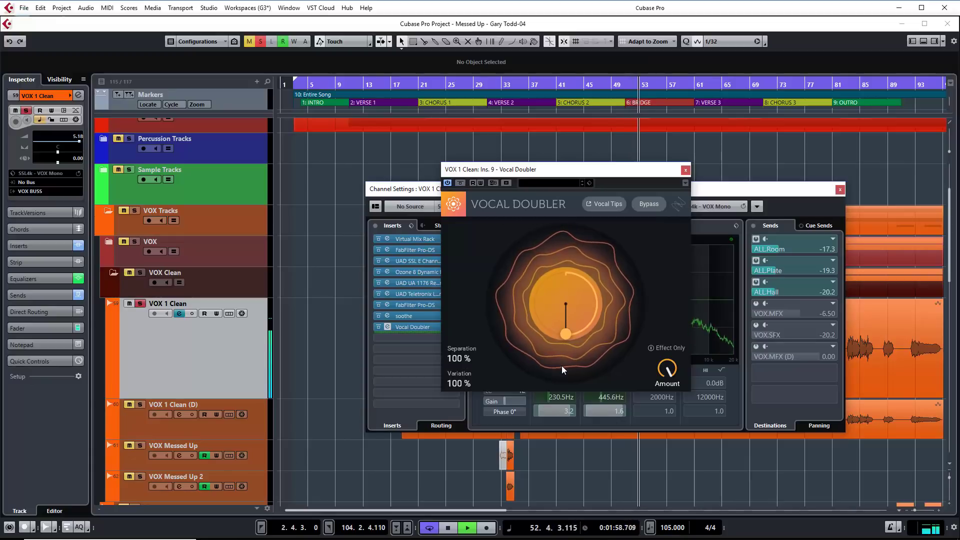
key(space)
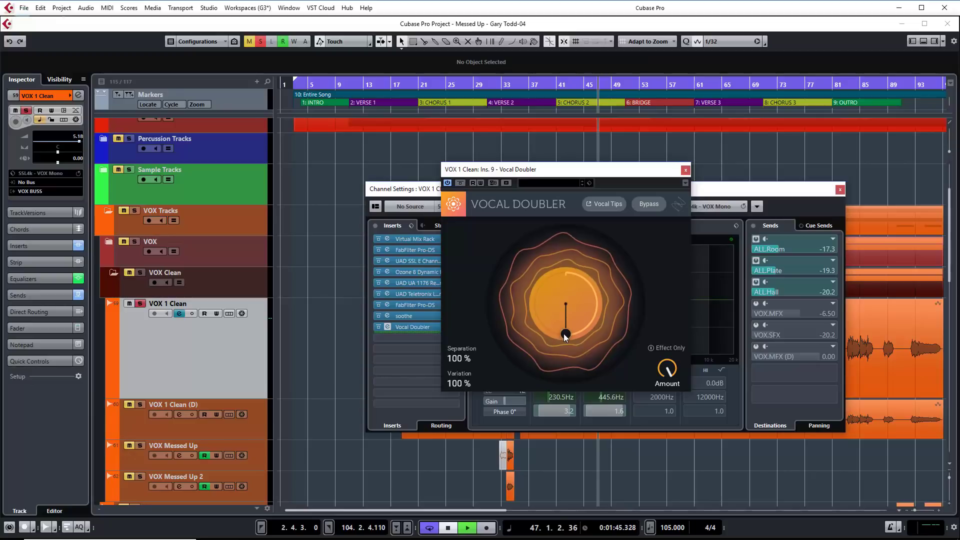
- Play the vocal while reducing the doubler's Separation to 23%, and stop playback
key(space)
drag(564, 334, 548, 299)
key(space)
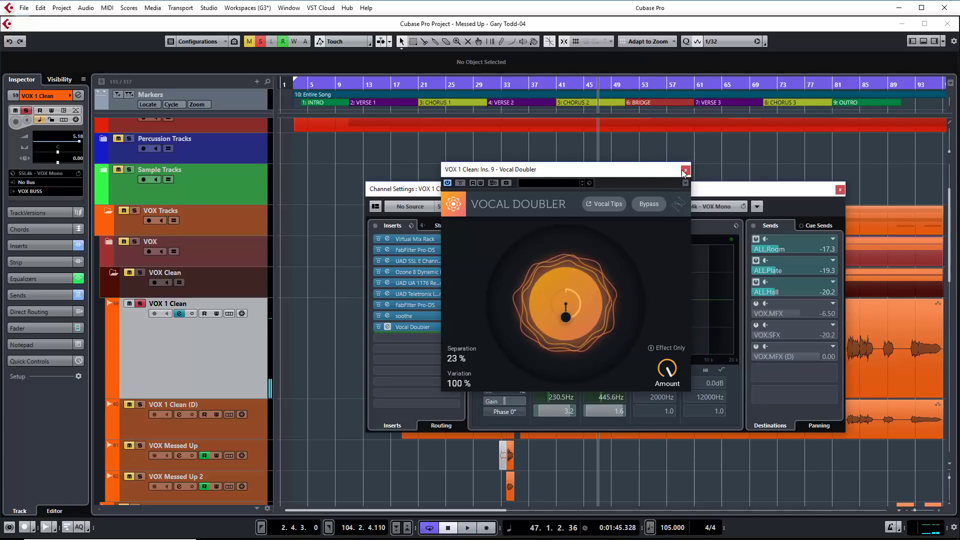
- Bypass the Vocal Doubler and close its plug-in window
click(460, 182)
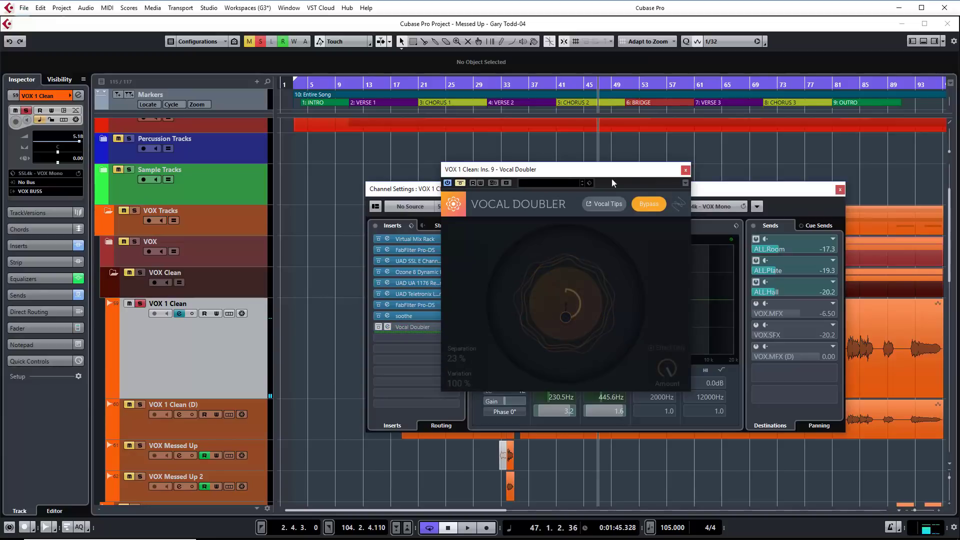
click(686, 170)
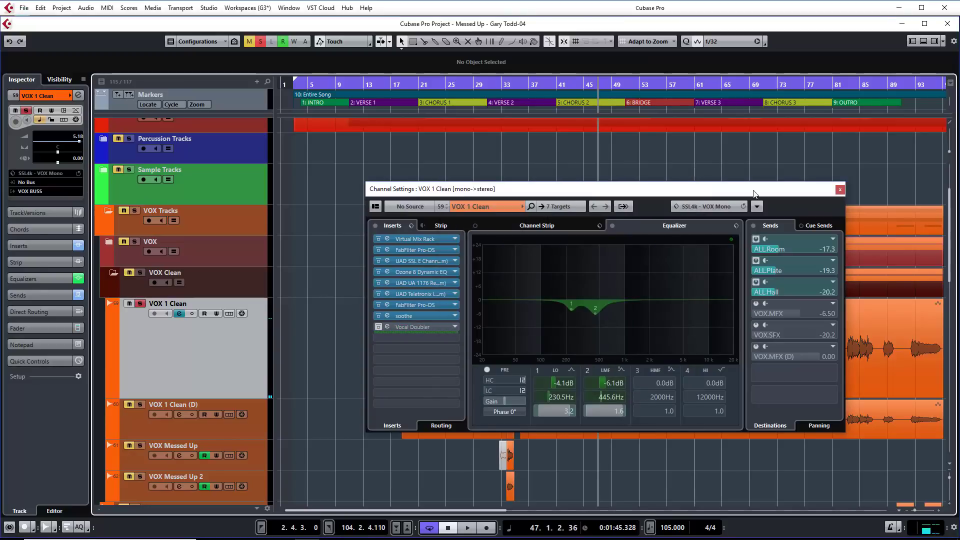
- Close the VOX 1 Clean channel settings, then open the VOX BUSS channel settings and its Vocal Doubler insert
click(839, 190)
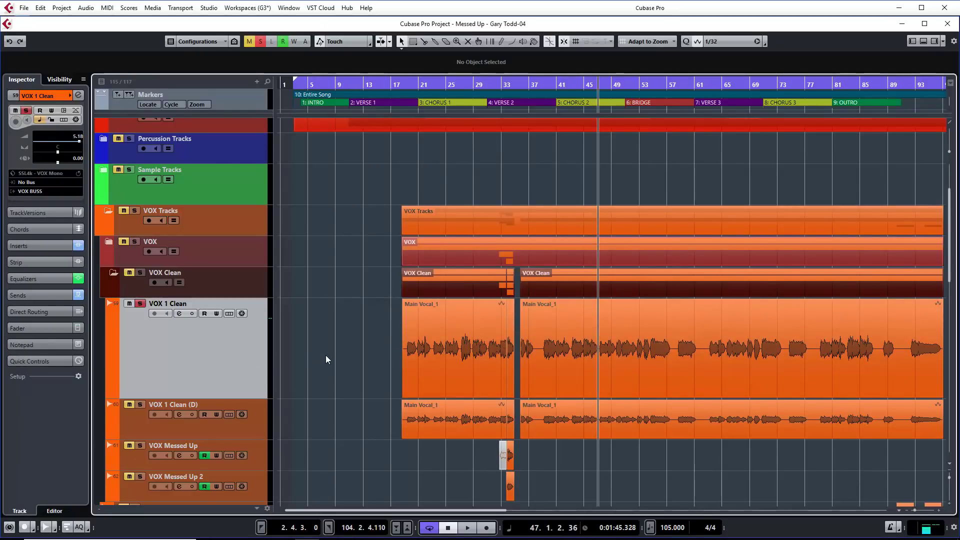
scroll(338, 349, down, 12)
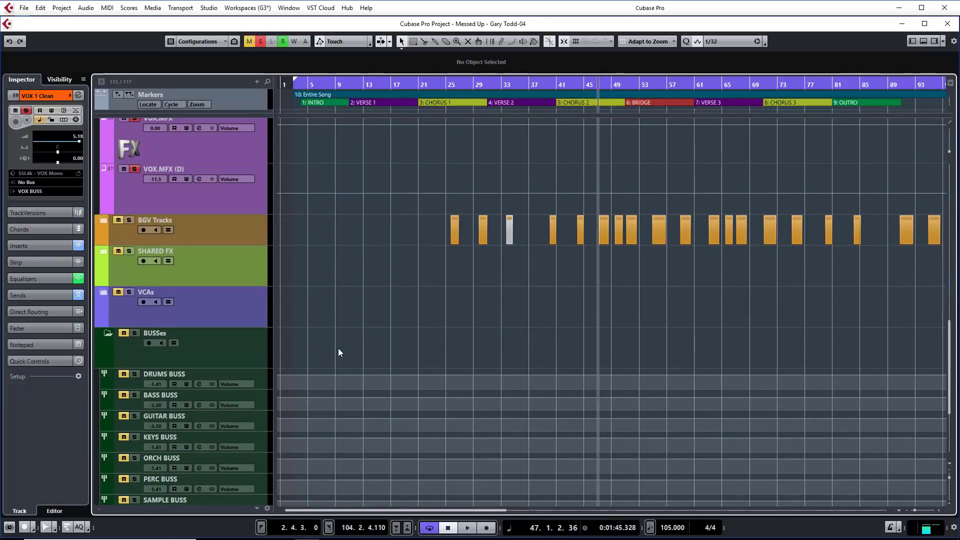
scroll(337, 348, down, 4)
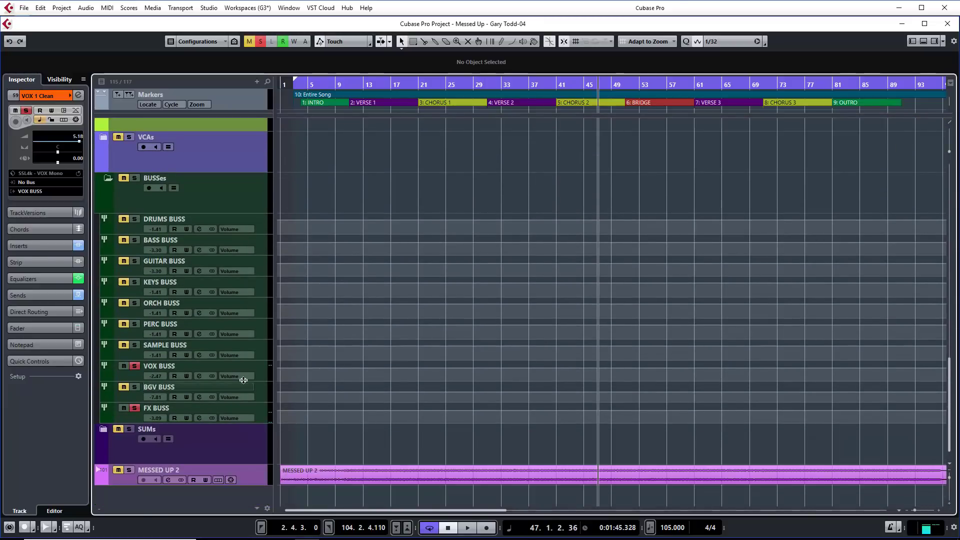
click(198, 376)
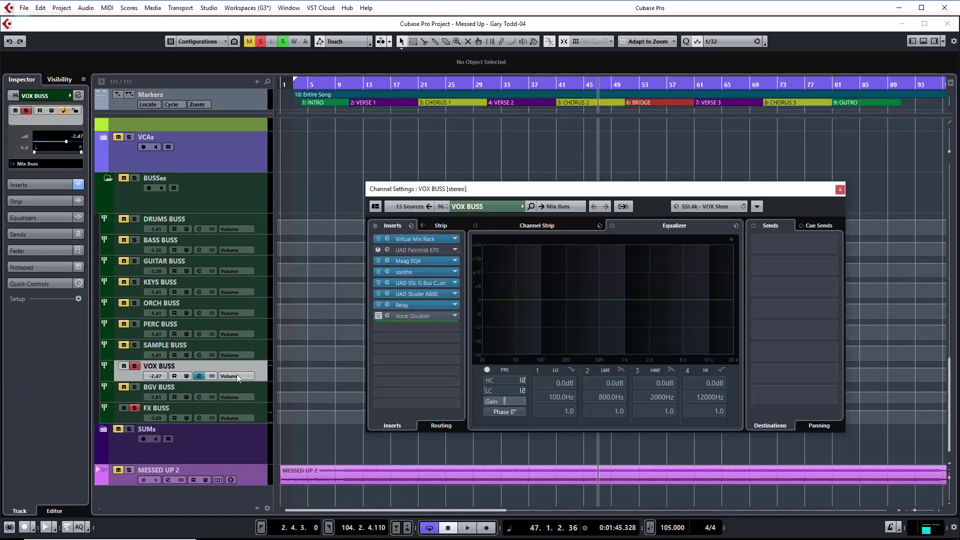
click(447, 317)
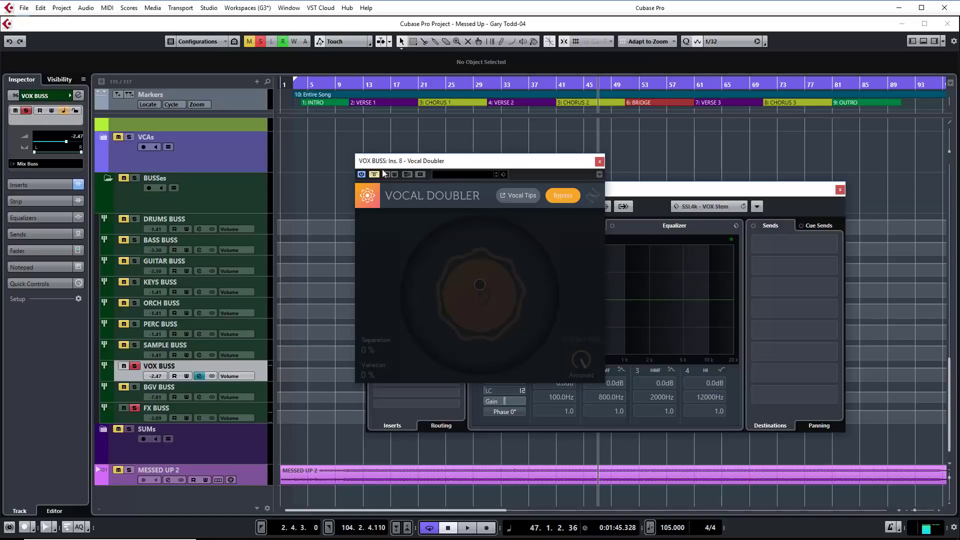
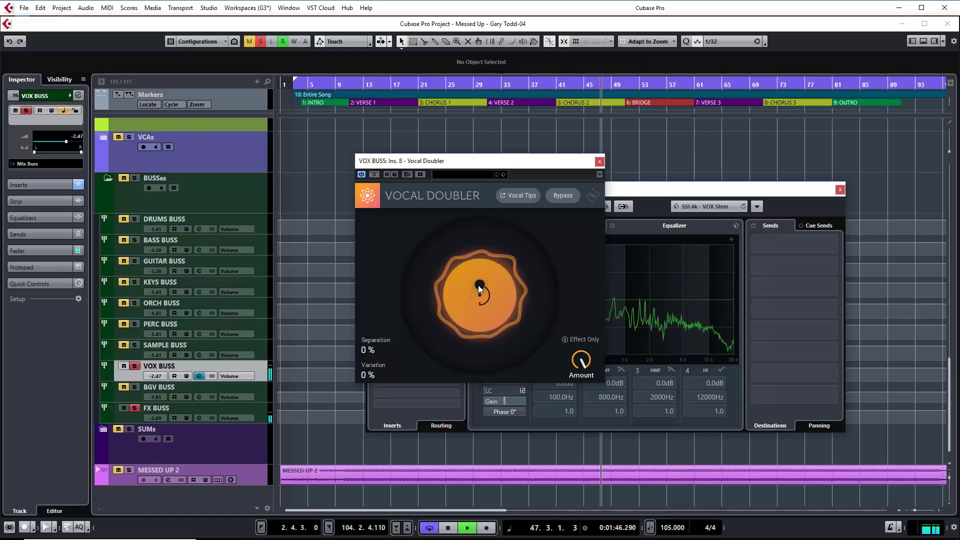
- Audition the vocal bus while raising Variation to 100% and returning it to 0% at 0% Separation, and stop playback
drag(479, 288, 476, 305)
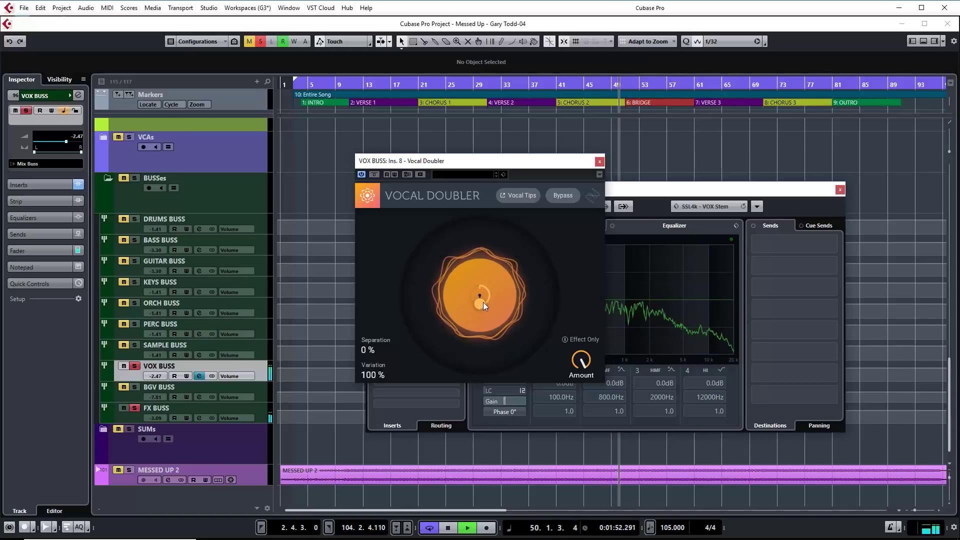
mouse_move(483, 302)
mouse_down()
mouse_move(487, 289)
mouse_move(477, 284)
mouse_up()
key(space)
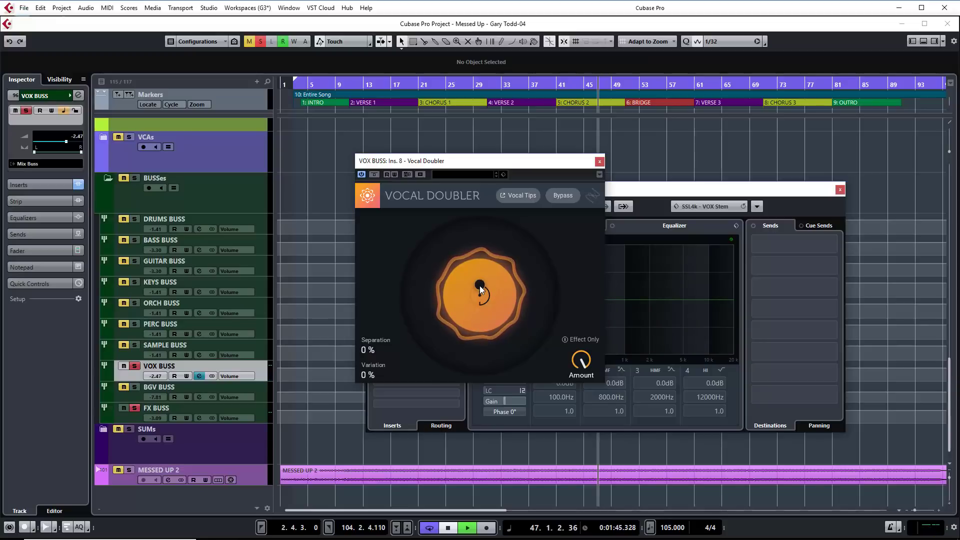
- Play the vocal bus while raising the doubler's Separation to 100% with Variation kept at 0%, and stop playback
key(space)
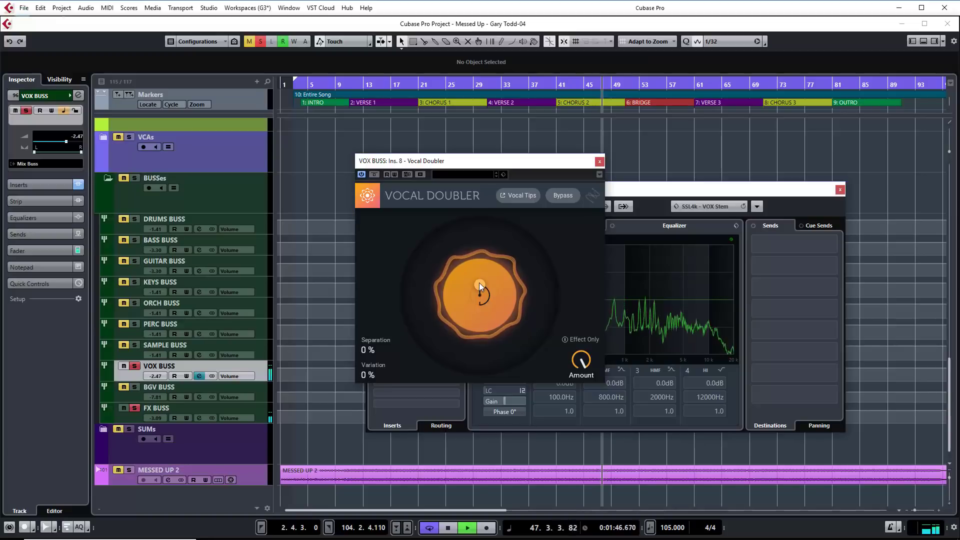
drag(479, 283, 478, 258)
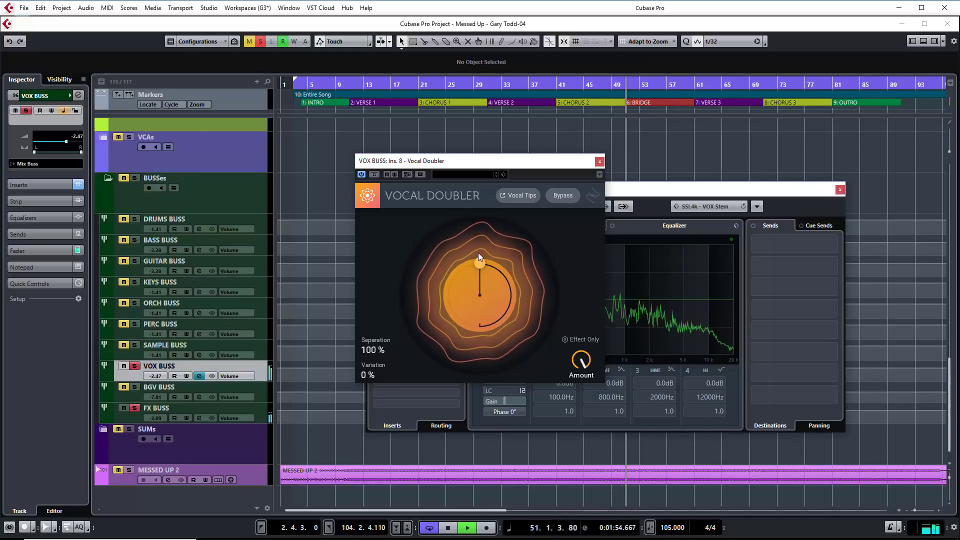
mouse_move(476, 262)
mouse_down()
mouse_move(479, 293)
mouse_move(473, 249)
mouse_up()
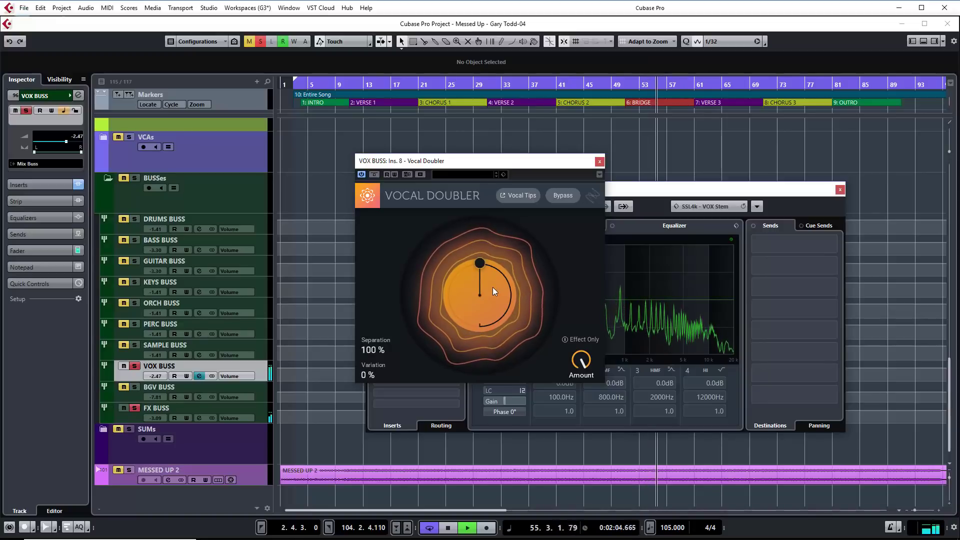
key(space)
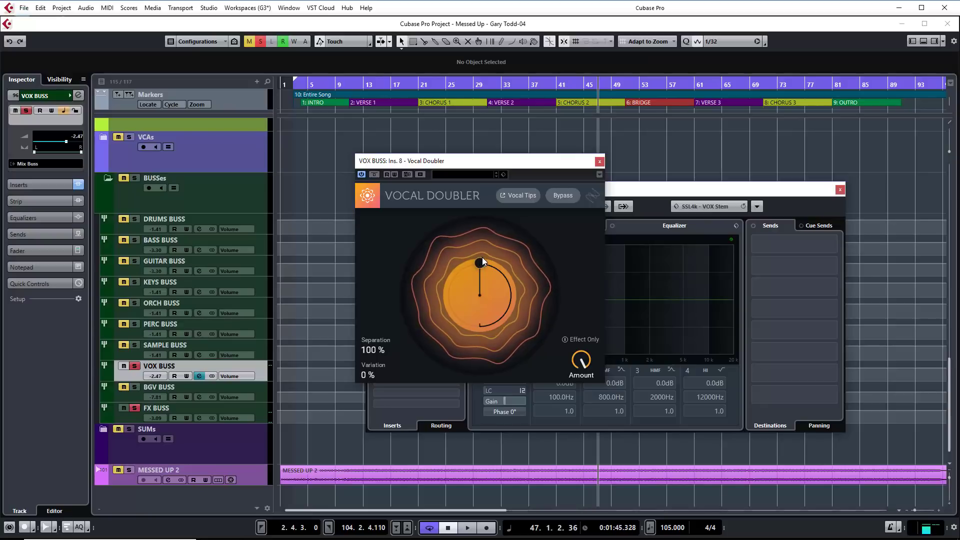
- Return Separation to 0% and compare the vocal bus with the doubler bypassed and active during playback
drag(484, 262, 477, 289)
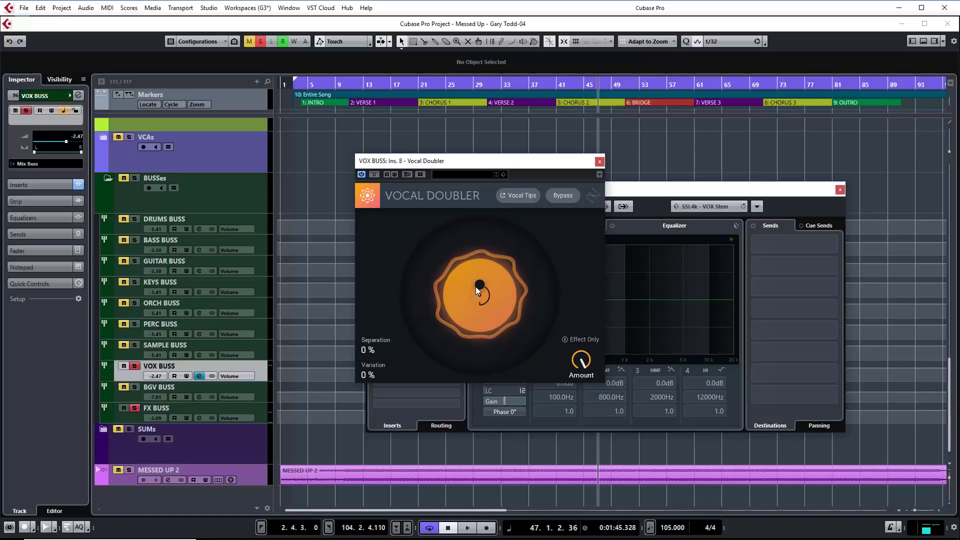
click(374, 174)
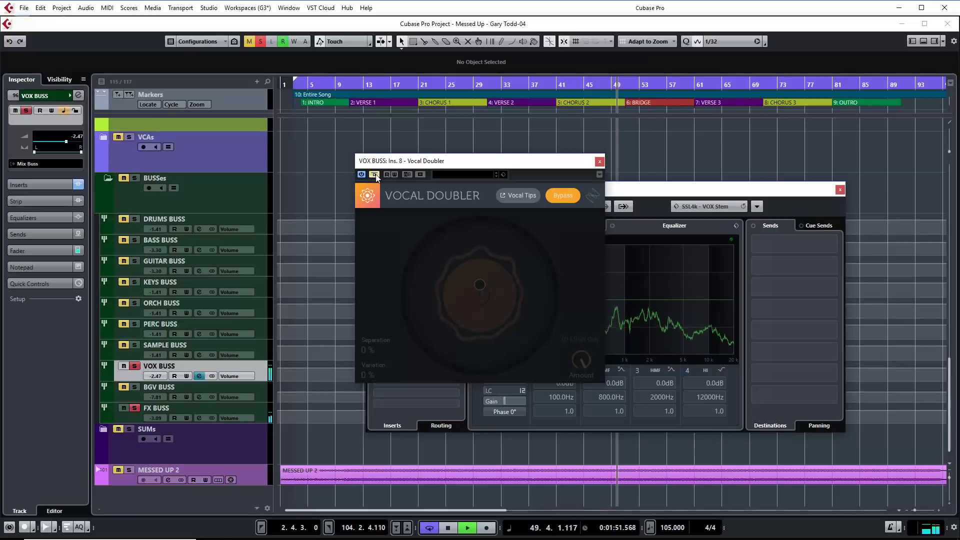
click(375, 174)
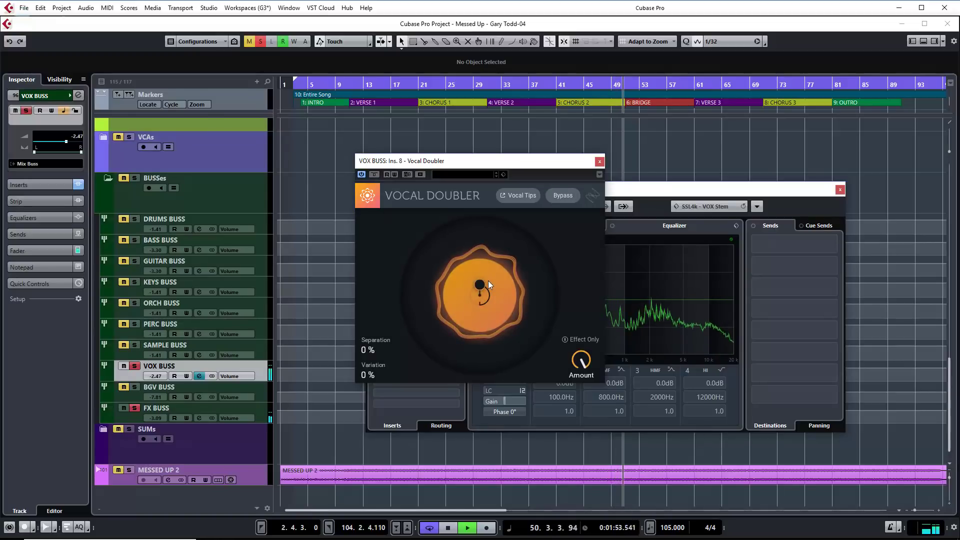
- Raise Separation and then Variation to 100% during playback, bypass the doubler for comparison, and stop playback
drag(481, 284, 479, 245)
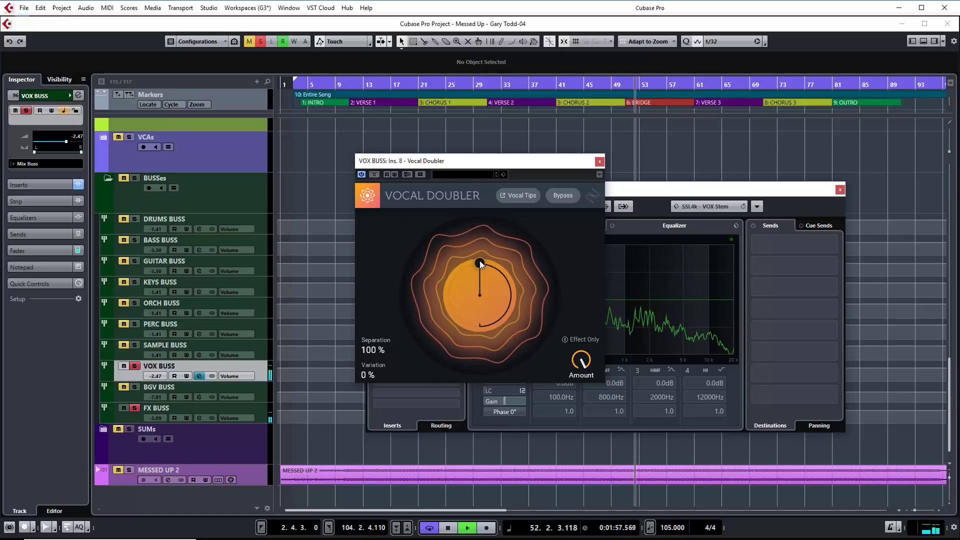
drag(479, 262, 475, 385)
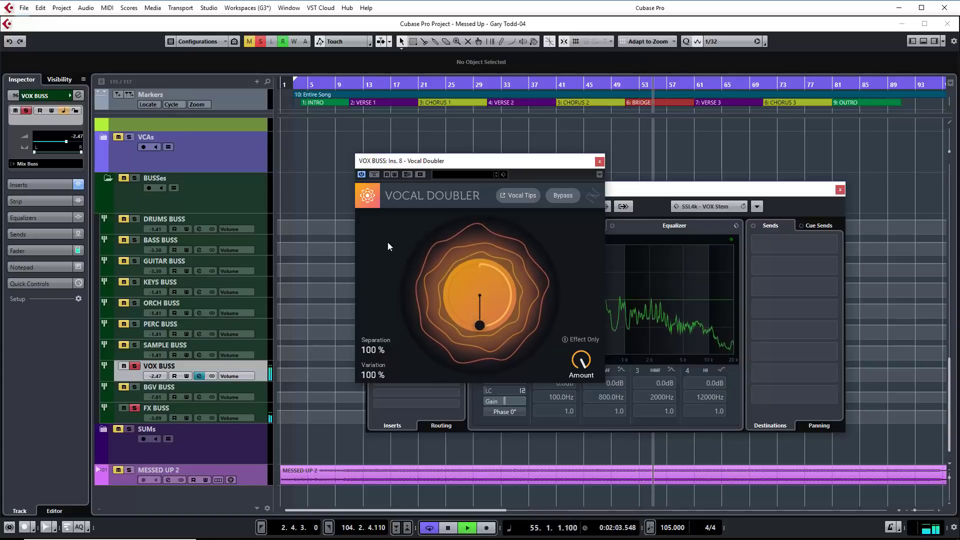
click(374, 176)
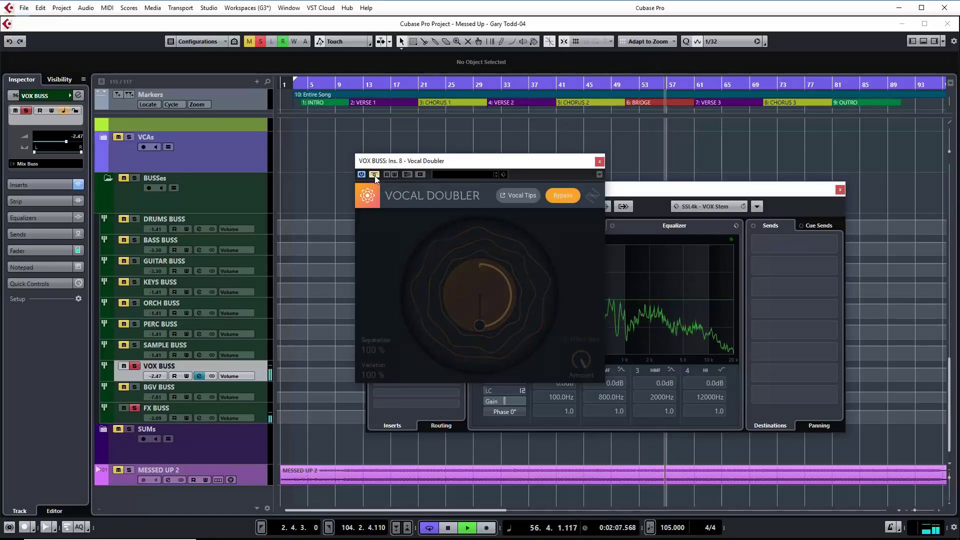
key(space)
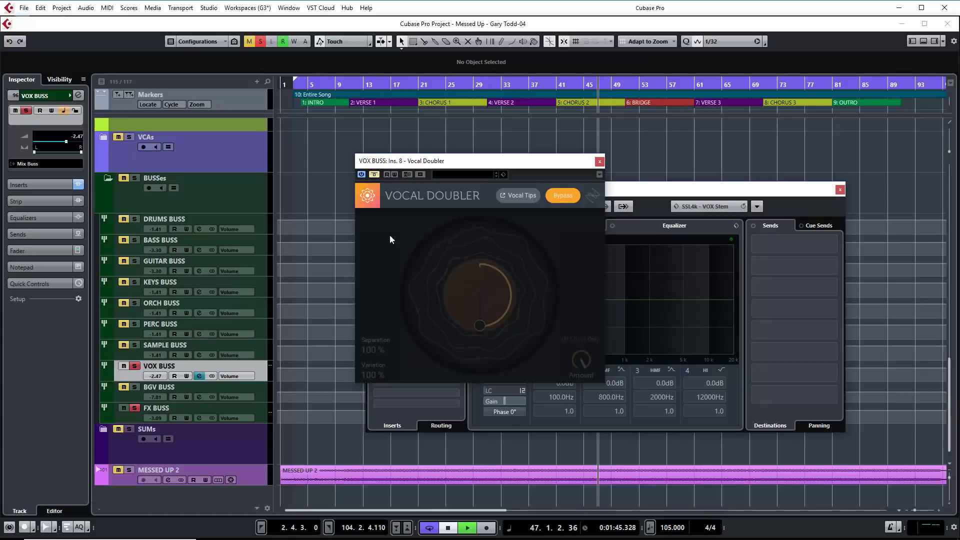
- Reactivate the doubler on the vocal bus, enable Effect Only, and audition the isolated doubled signal
click(374, 176)
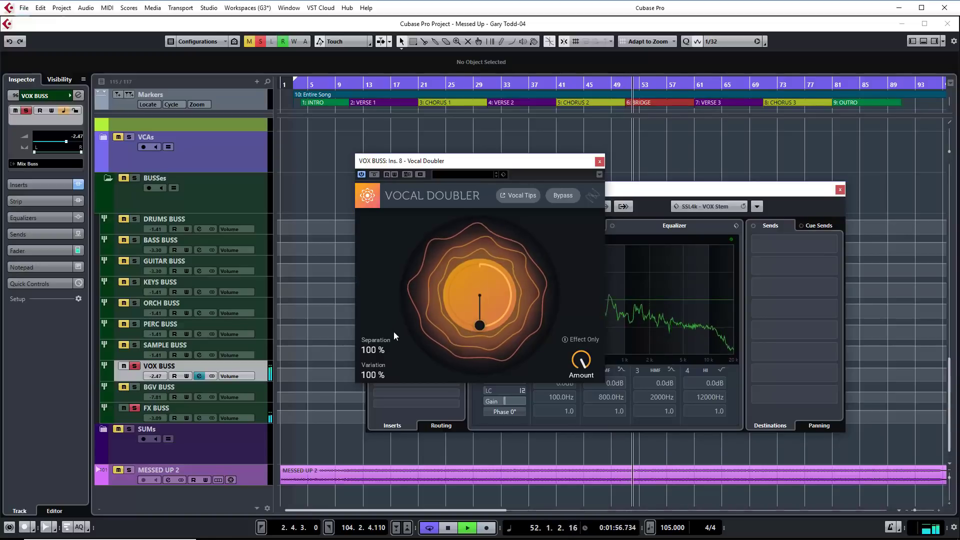
click(565, 341)
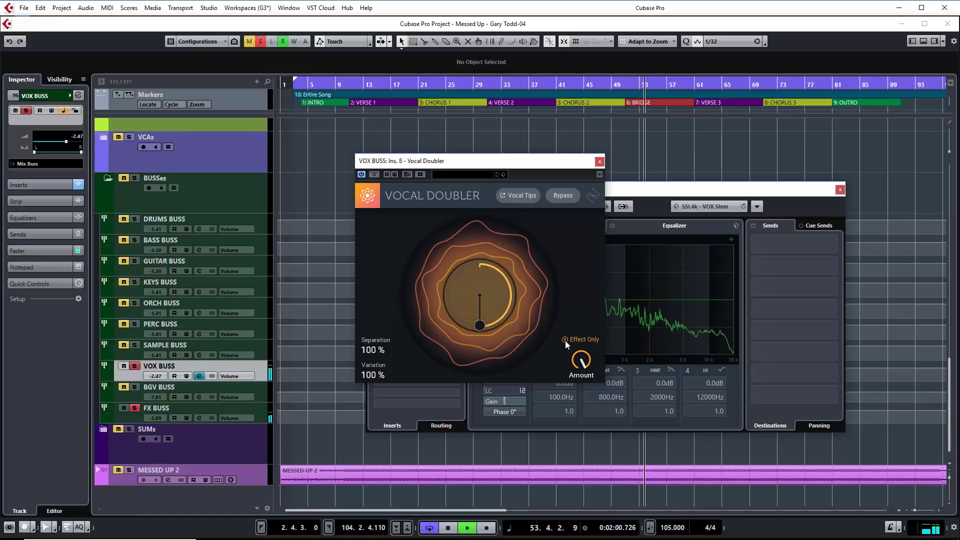
key(space)
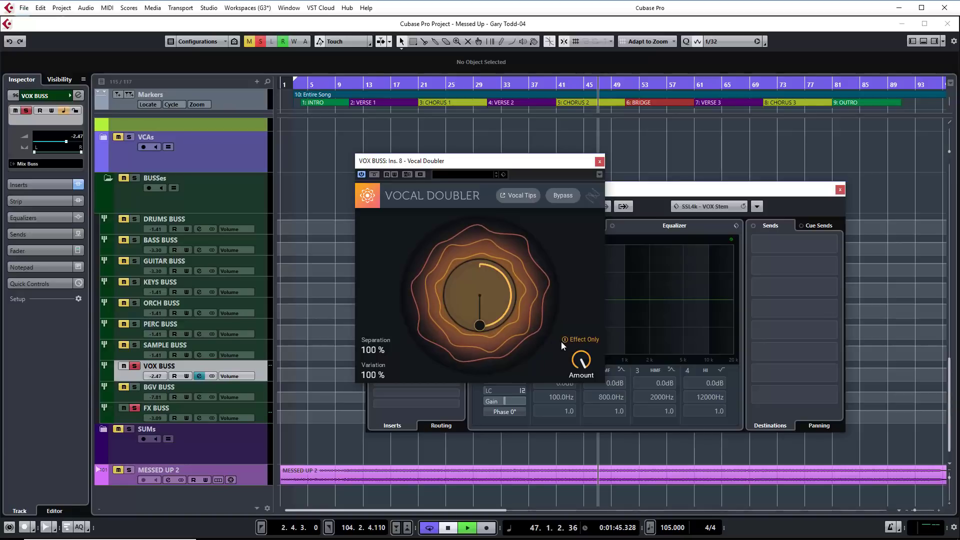
key(space)
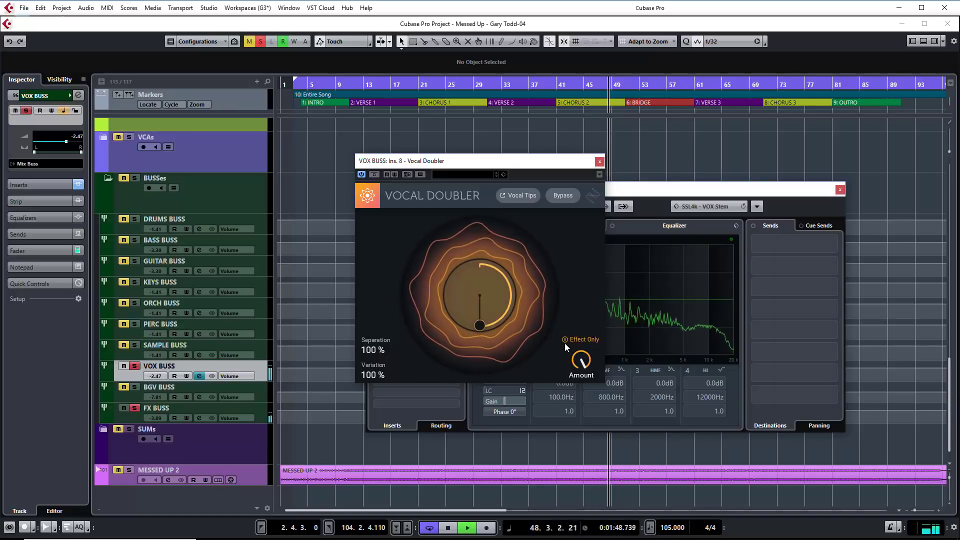
key(space)
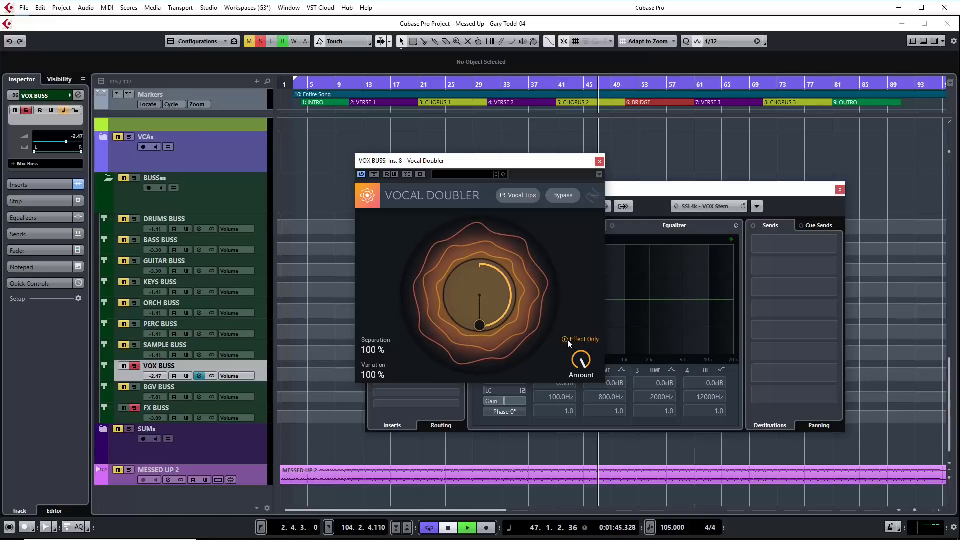
- Play the vocal bus in Effect Only mode, switching the doubler's bypass on and off, and stop playback
key(space)
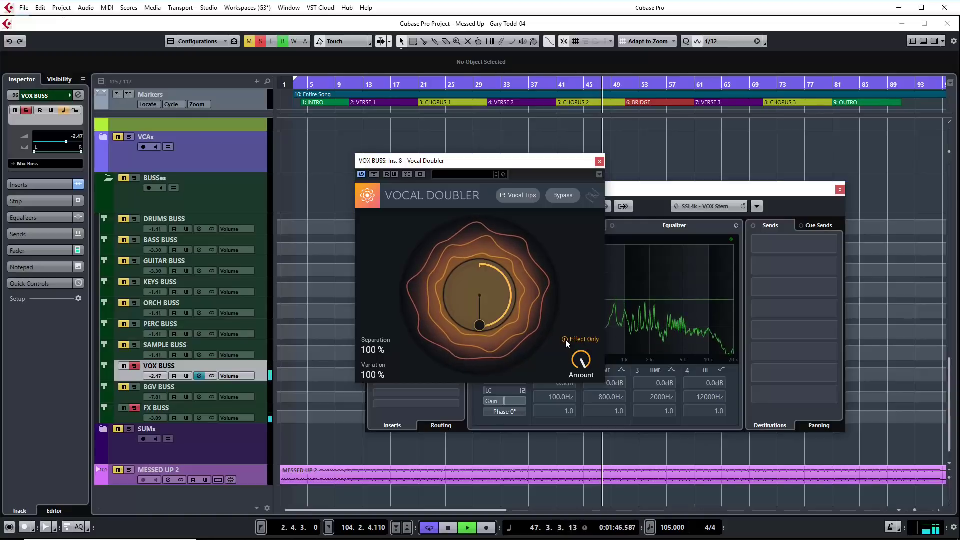
click(373, 175)
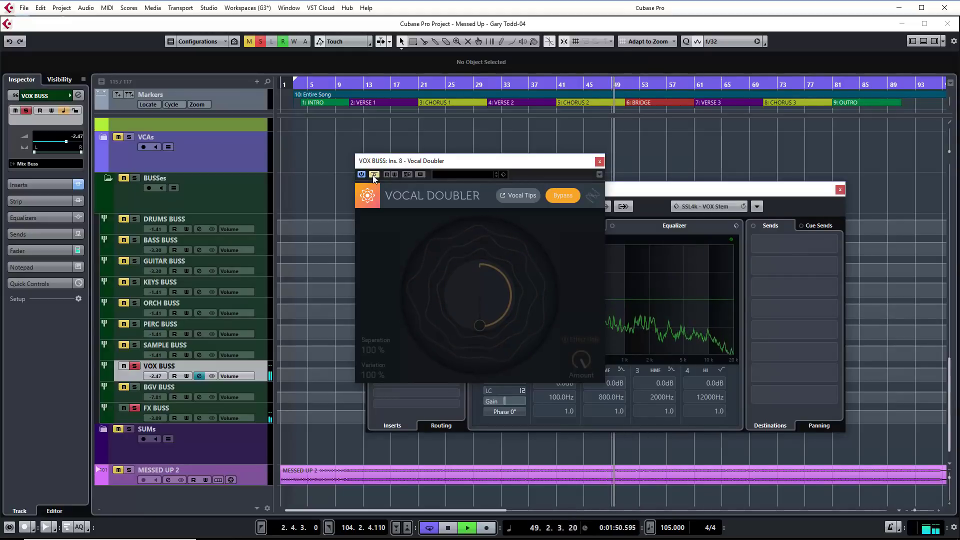
click(373, 175)
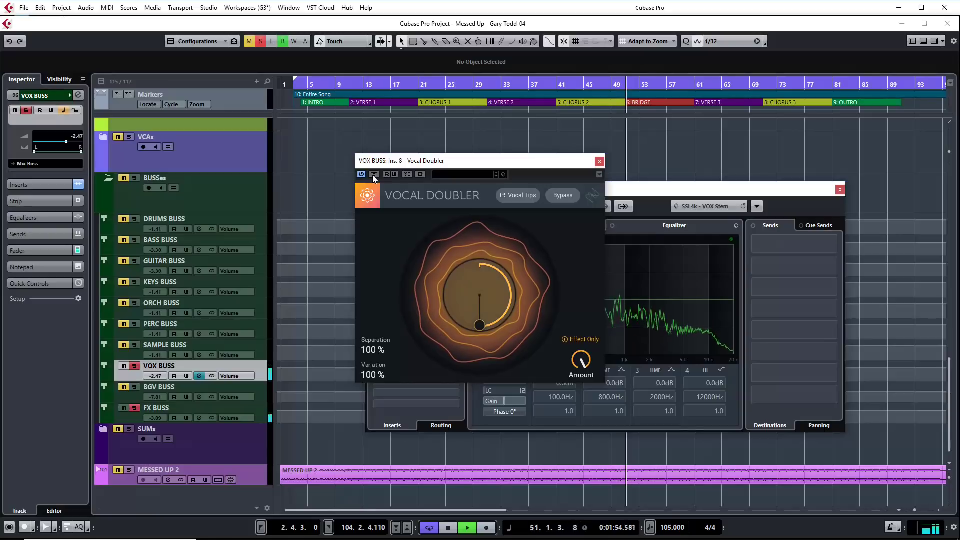
key(space)
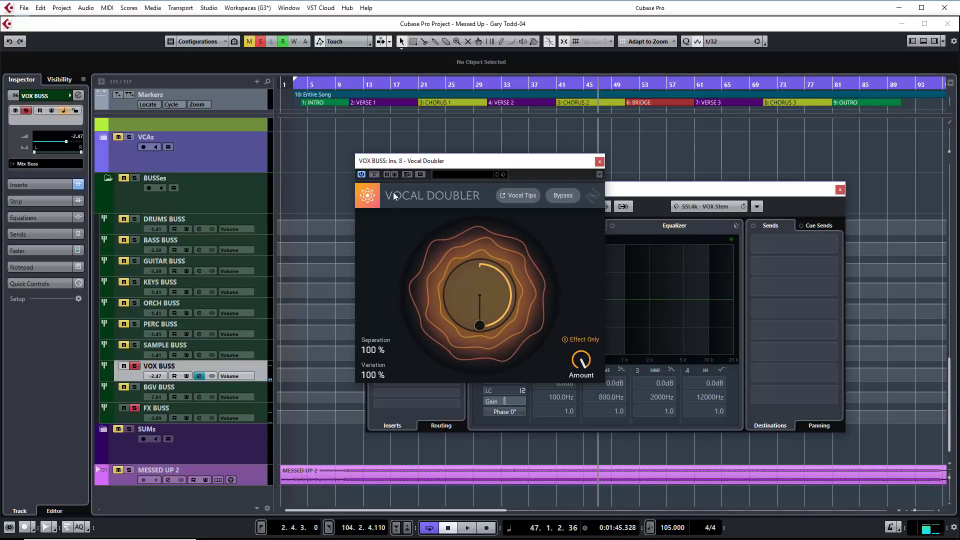
- Turn off Effect Only, then lower Amount to 0% and raise it partway during playback, and stop playback
click(565, 339)
key(space)
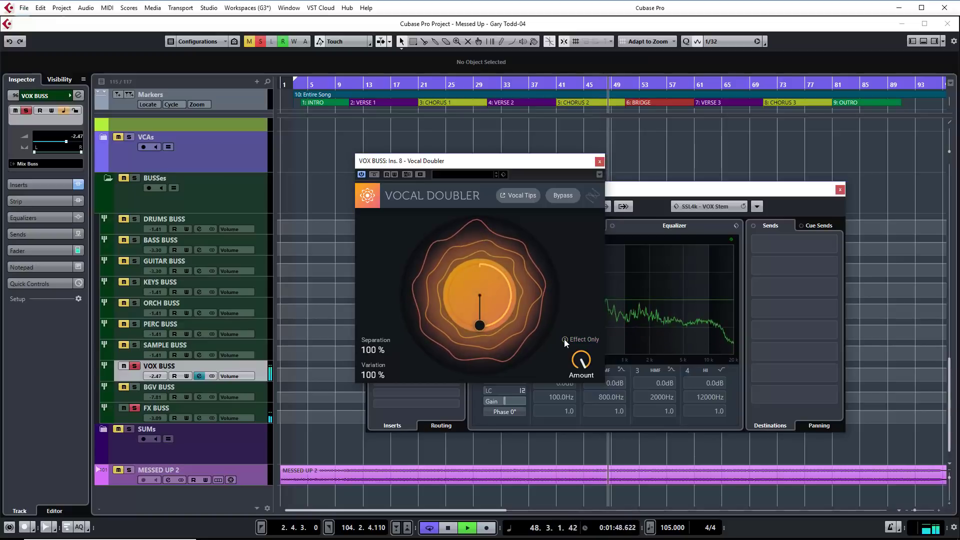
drag(581, 360, 562, 500)
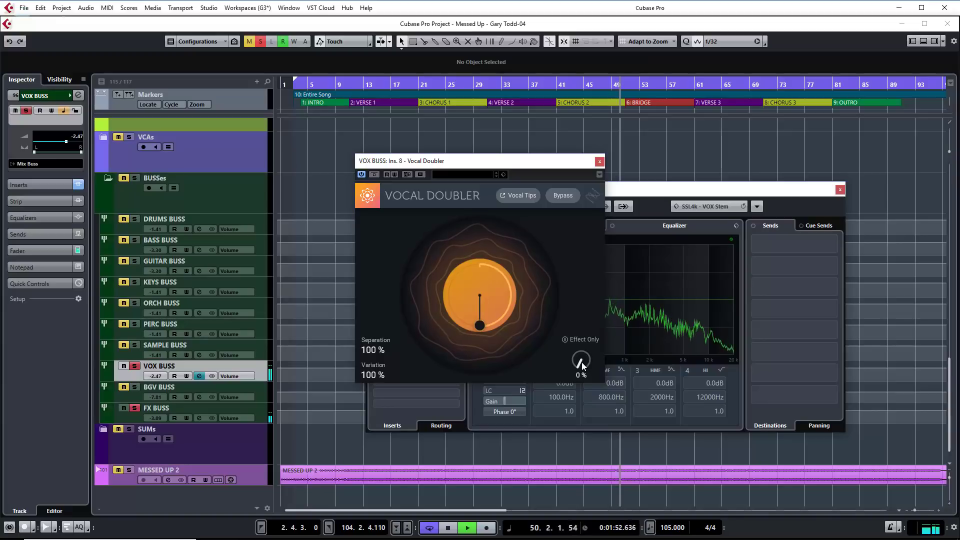
drag(582, 366, 586, 290)
key(space)
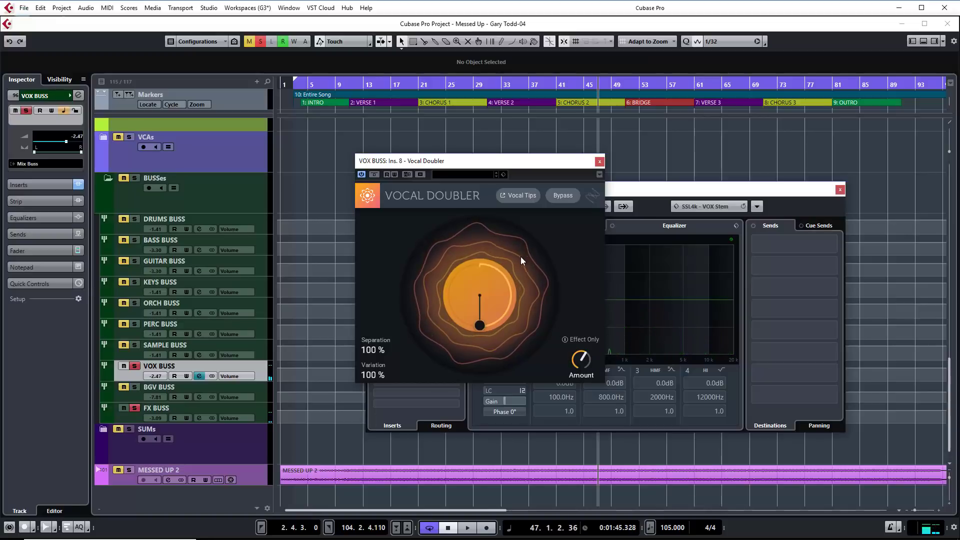
- Compare the vocal bus with the doubler bypassed and active at the reduced Amount during playback
click(376, 175)
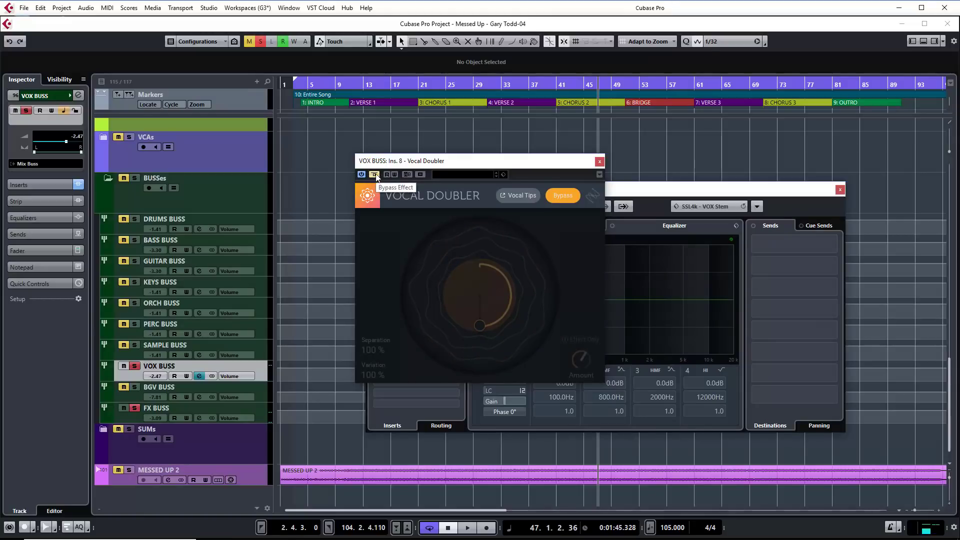
key(space)
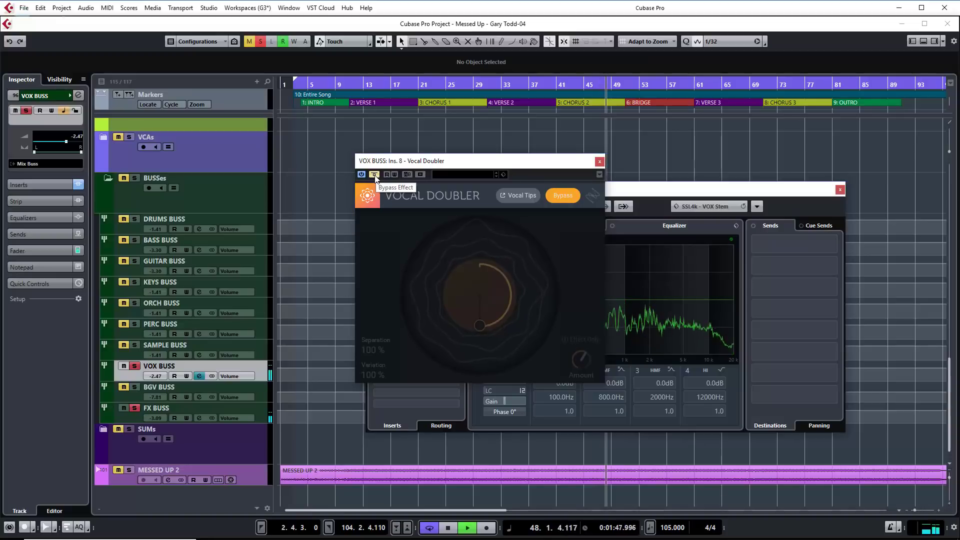
click(374, 174)
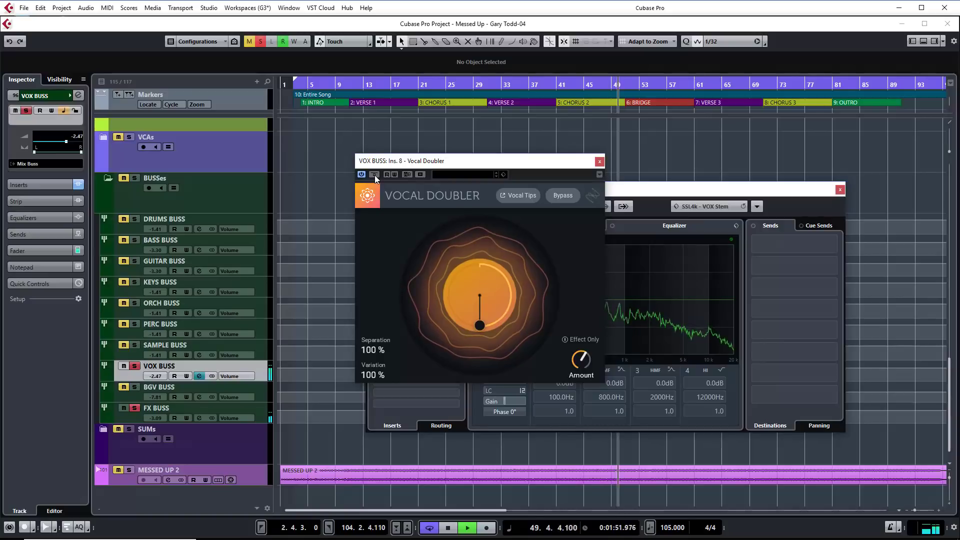
click(374, 174)
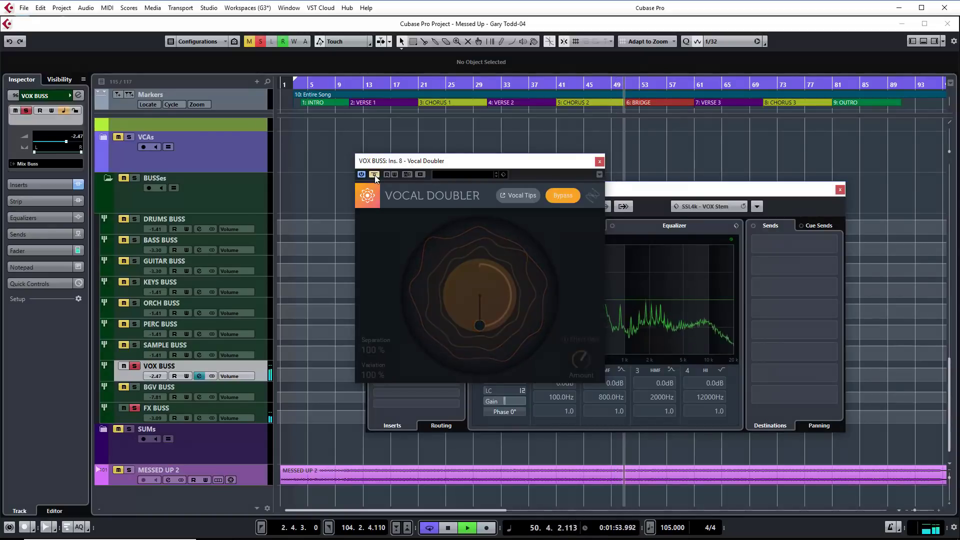
- Reactivate the doubler on the vocal bus, raise Amount to 80% during playback, bypass it for comparison, and stop playback
click(374, 174)
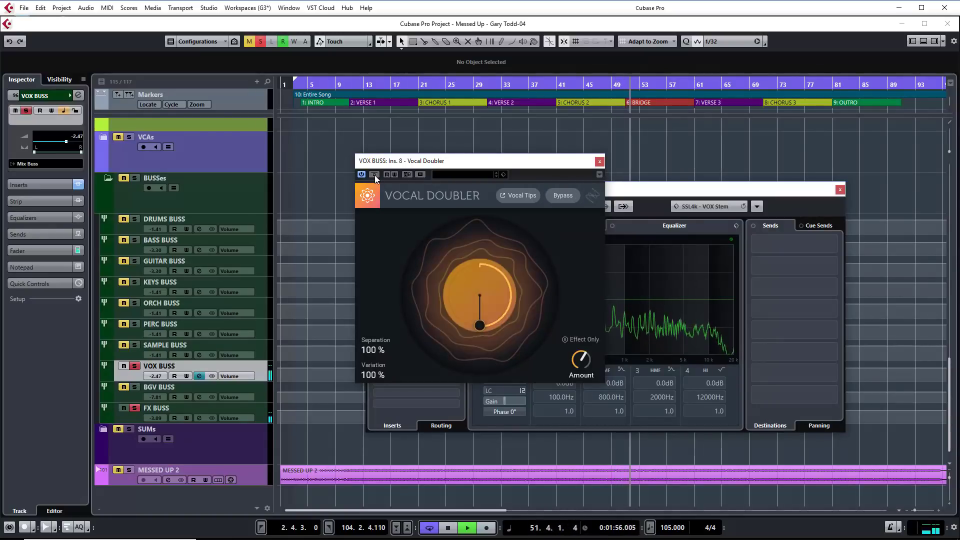
mouse_move(585, 357)
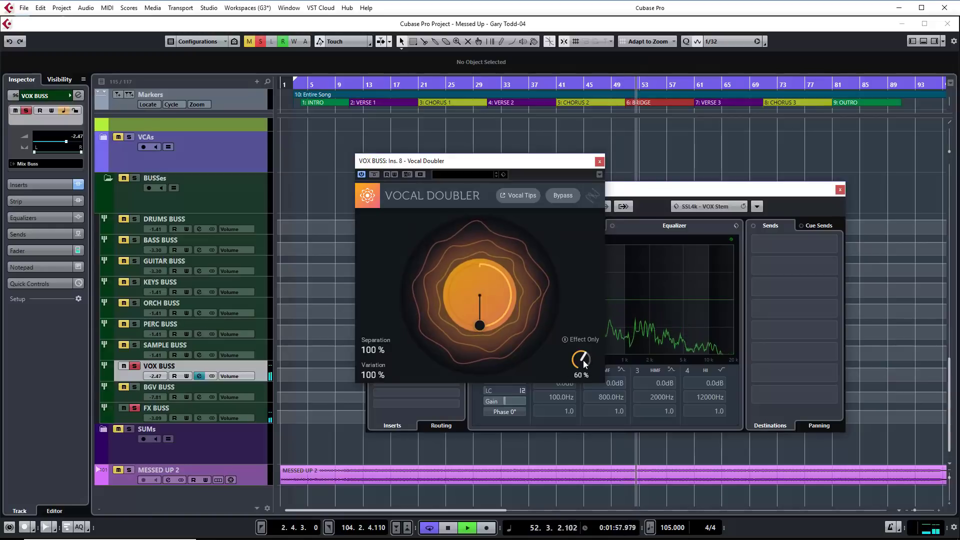
scroll(584, 352, up, 1)
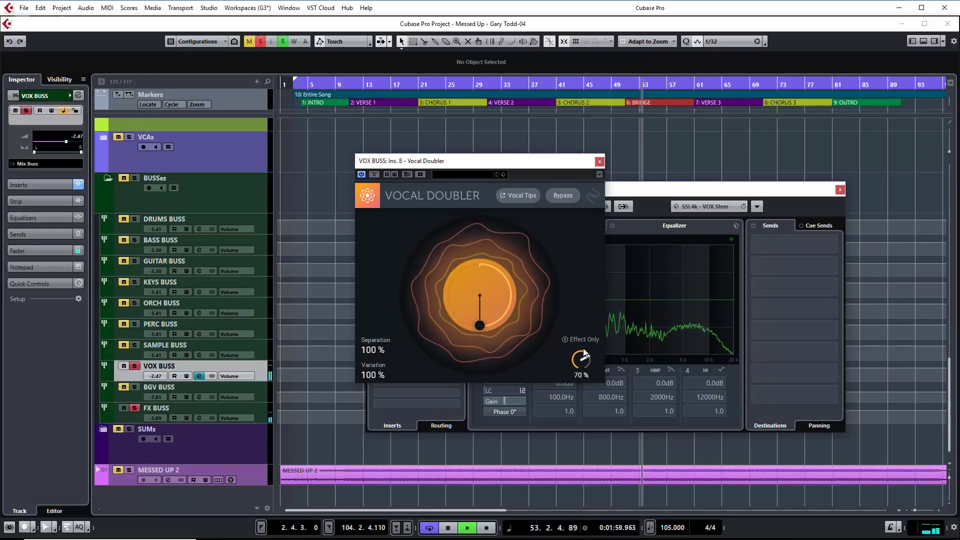
drag(584, 351, 584, 335)
click(374, 174)
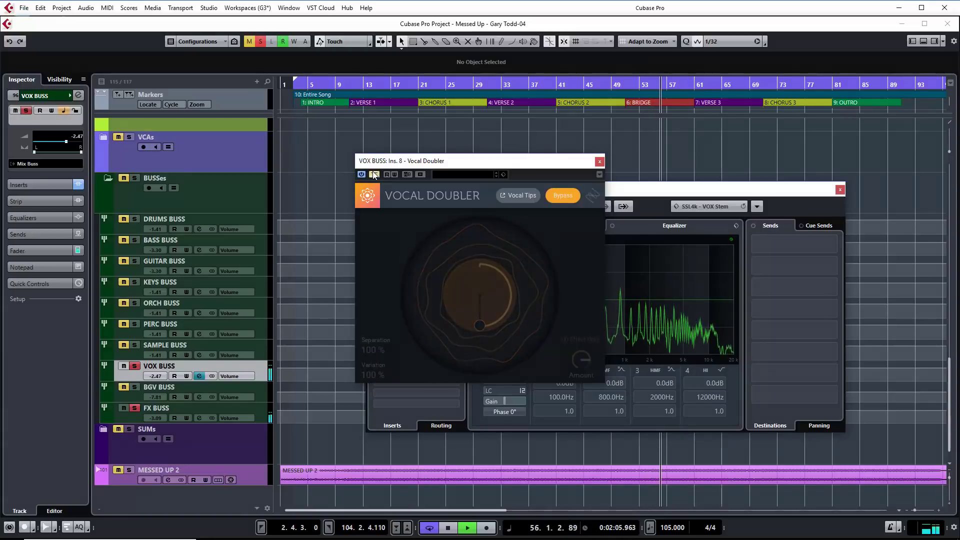
key(space)
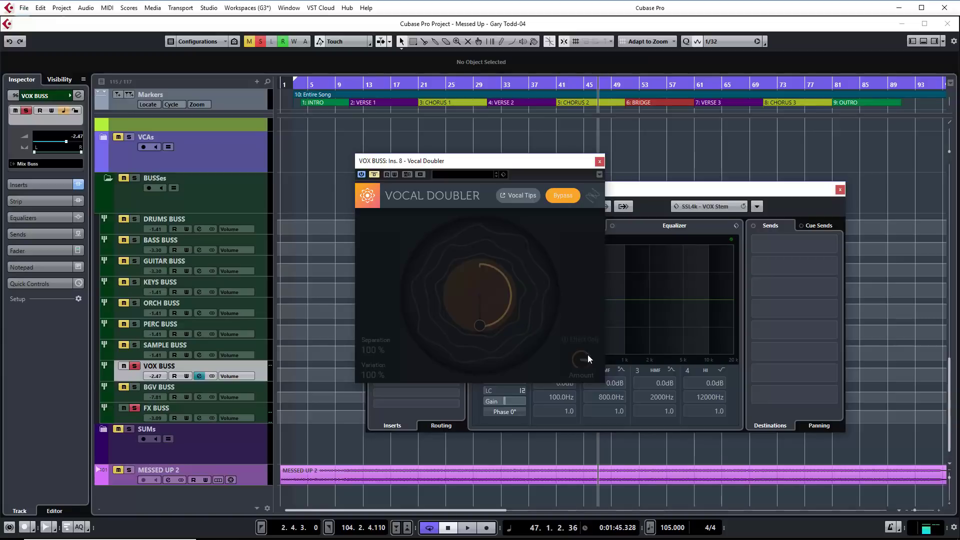
- Play the vocal bus with the doubler reactivated, lower Amount to 50% and return it to 80%, and stop playback
key(space)
click(374, 175)
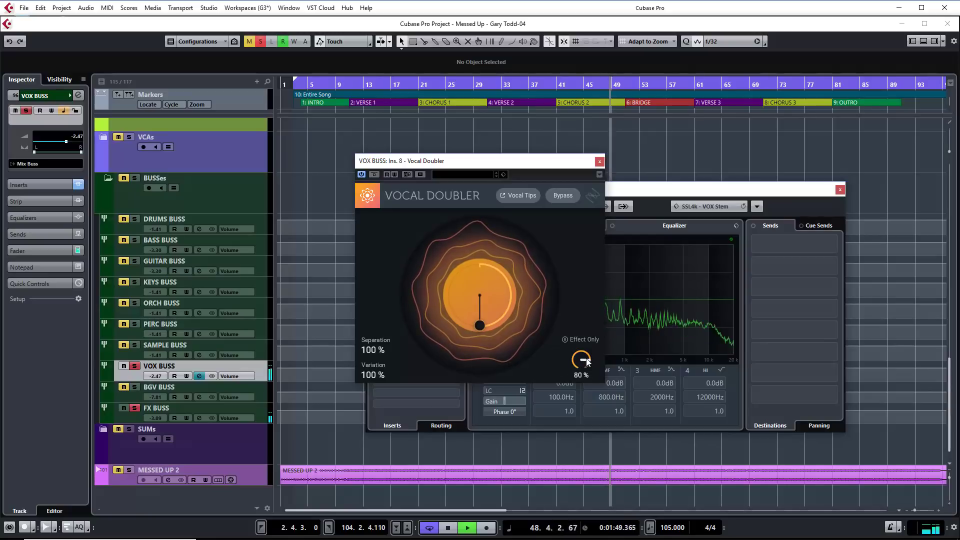
mouse_move(586, 357)
mouse_down()
mouse_move(596, 293)
mouse_move(589, 356)
mouse_up()
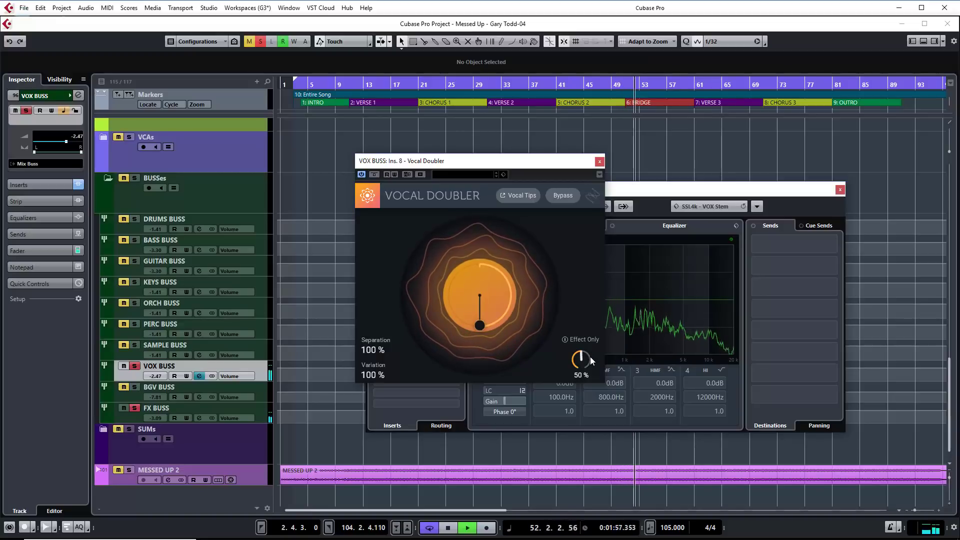
drag(590, 356, 588, 318)
key(space)
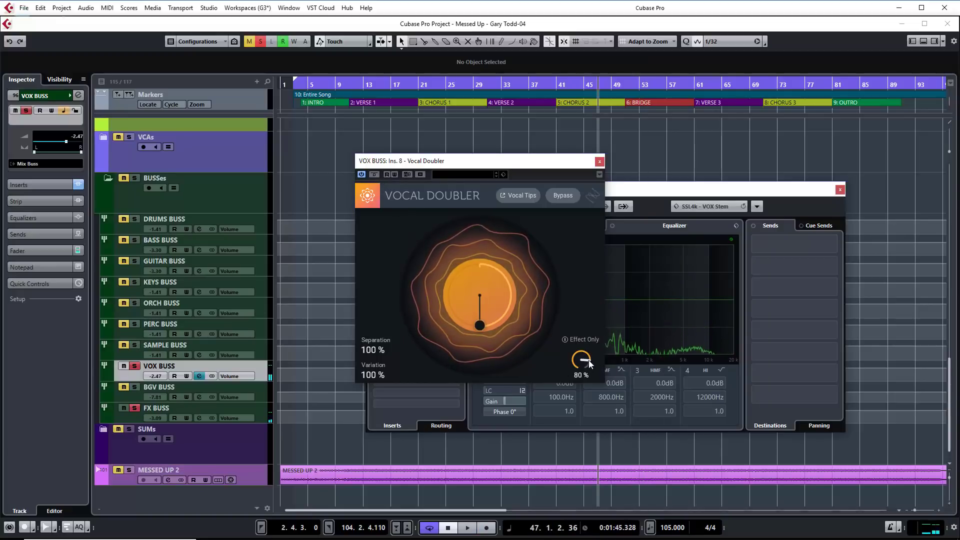
- Play the vocal bus, switch the doubler's bypass on and off, raise Amount to its maximum, and stop playback
mouse_move(589, 362)
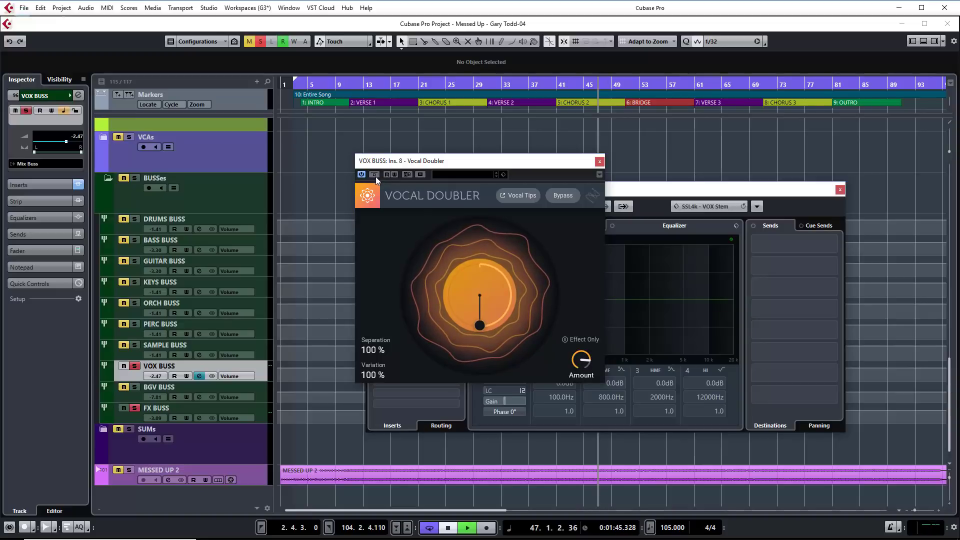
key(space)
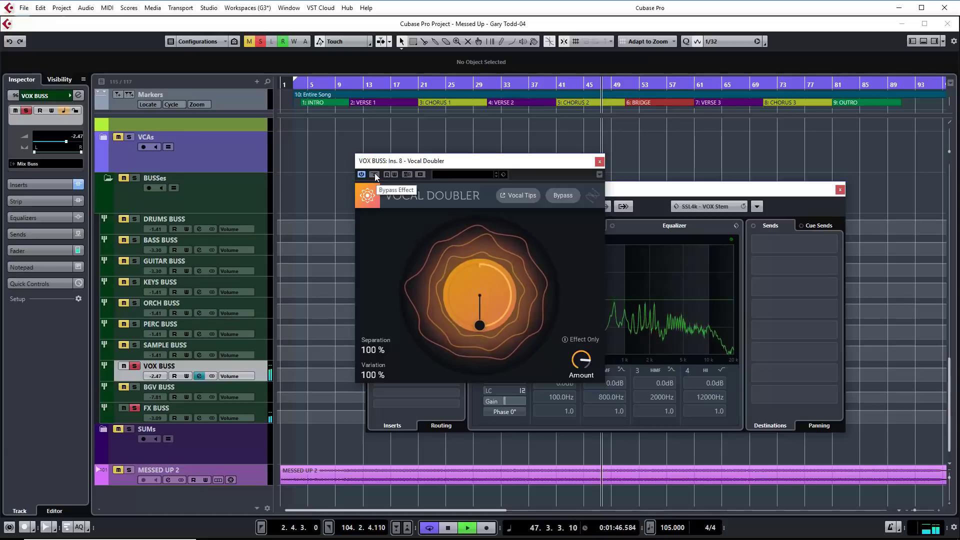
click(374, 174)
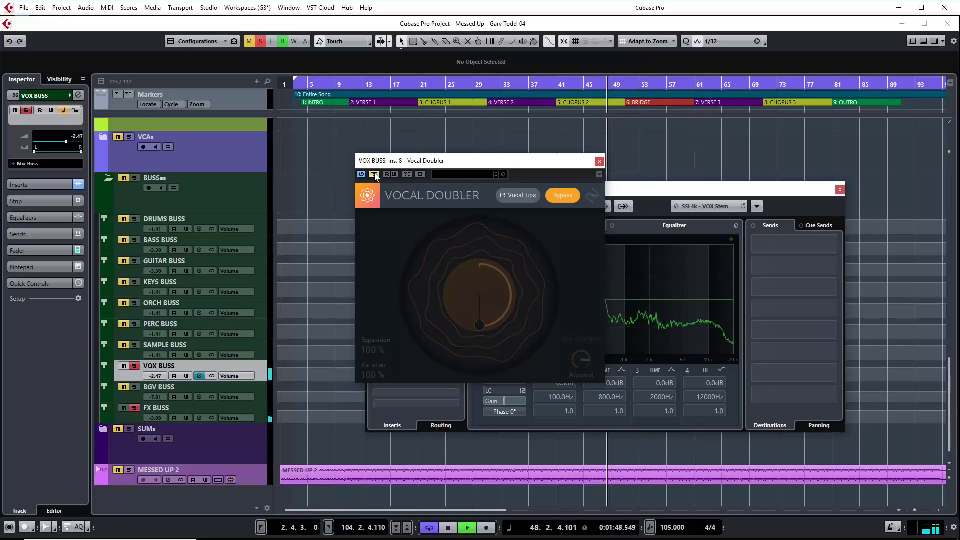
click(374, 174)
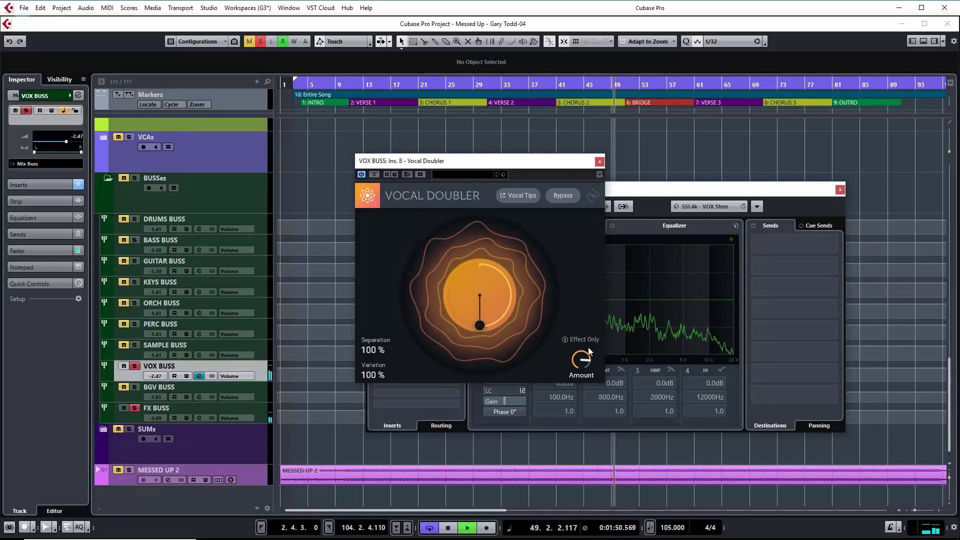
drag(589, 359, 584, 281)
key(space)
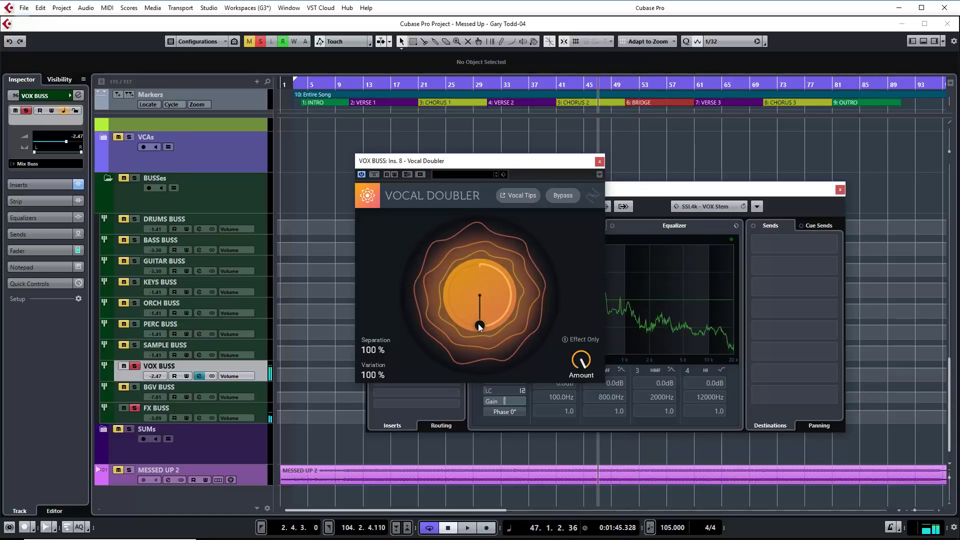
- Set the doubler's Separation to 0%, audition the vocal bus, and stop playback
drag(478, 325, 480, 307)
key(space)
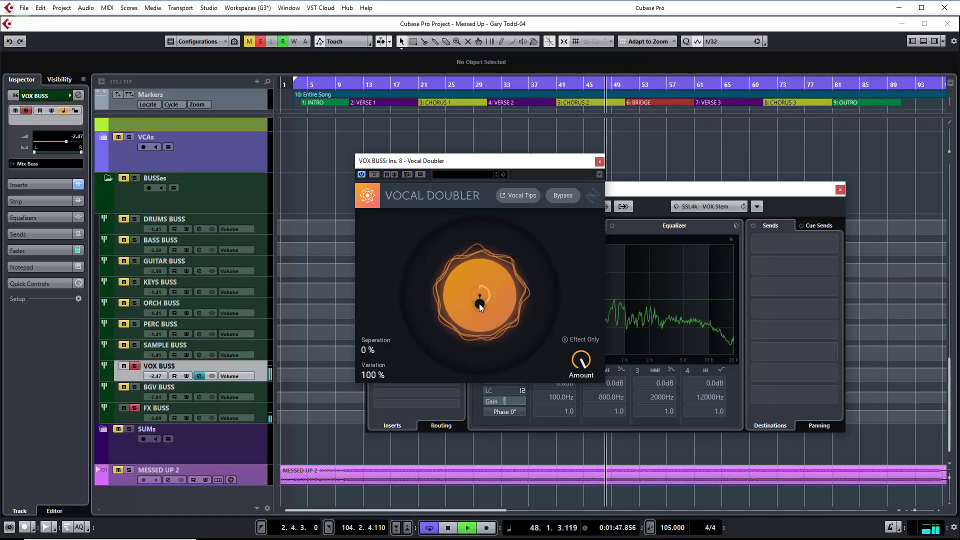
key(space)
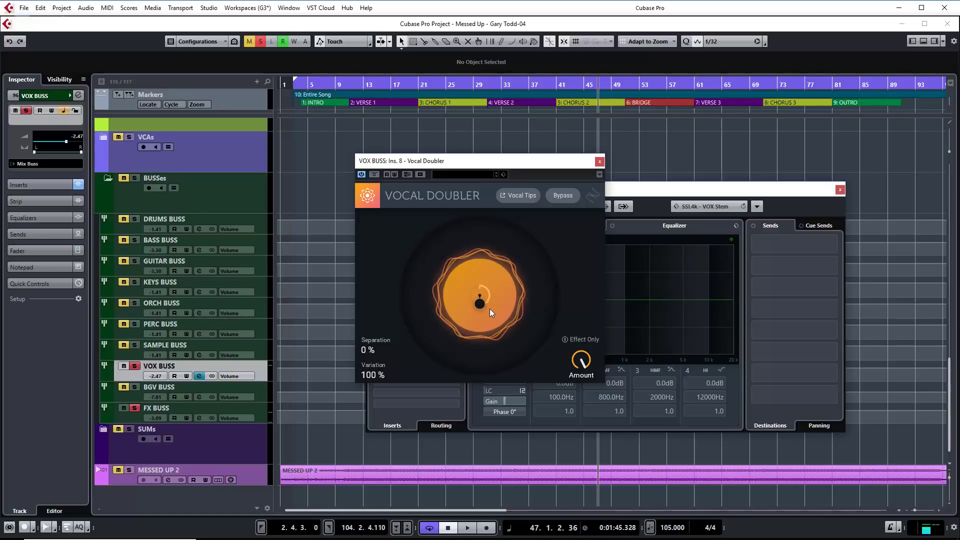
- Compare the vocal bus with the doubler bypassed and active at 0% Separation during playback, and stop playback
key(space)
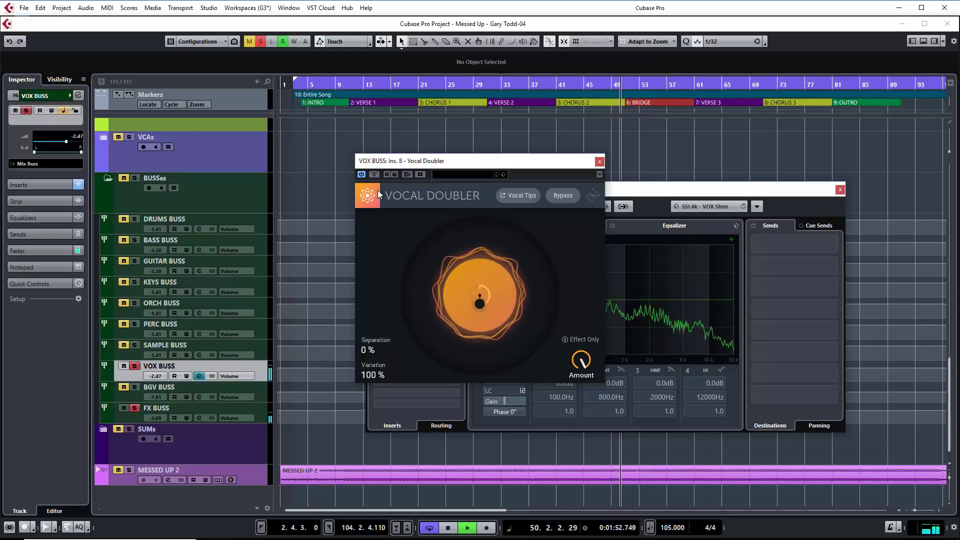
click(374, 174)
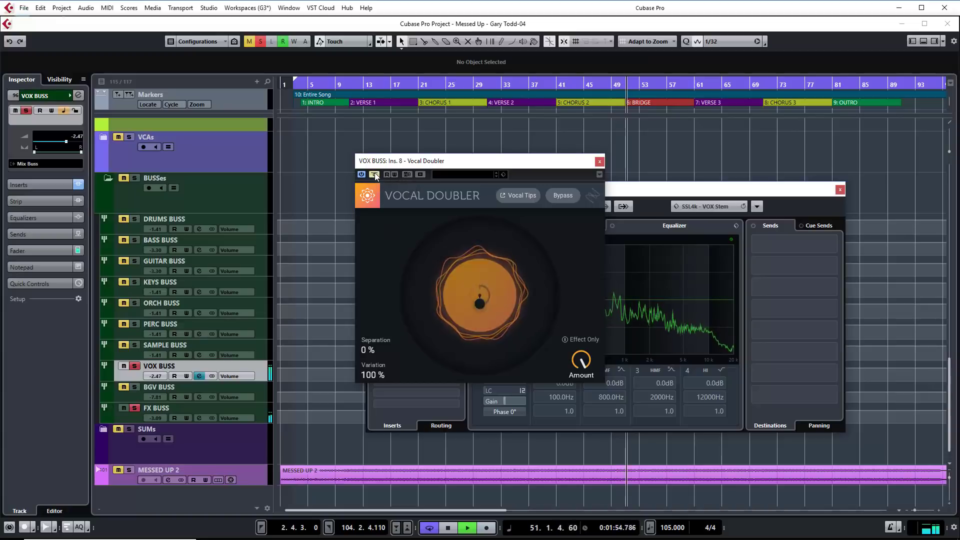
click(375, 175)
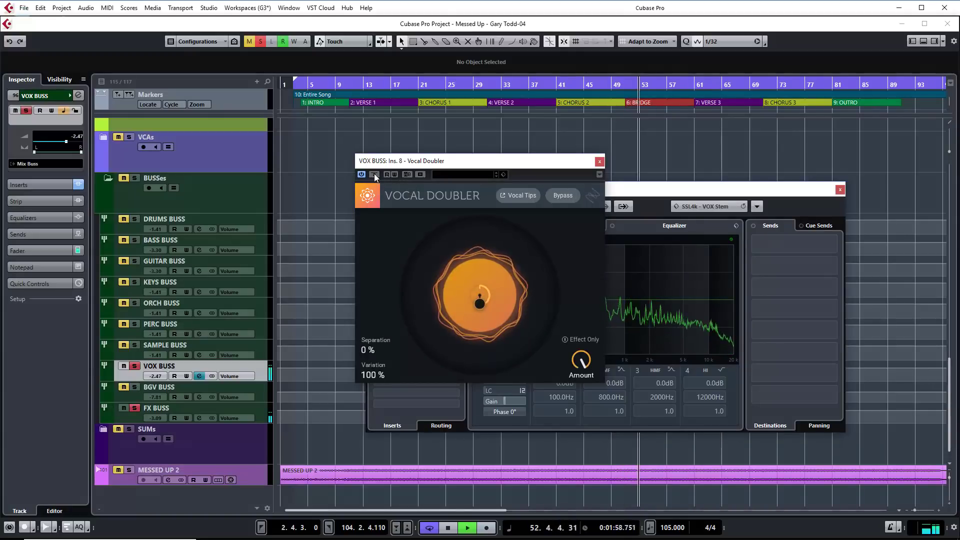
key(space)
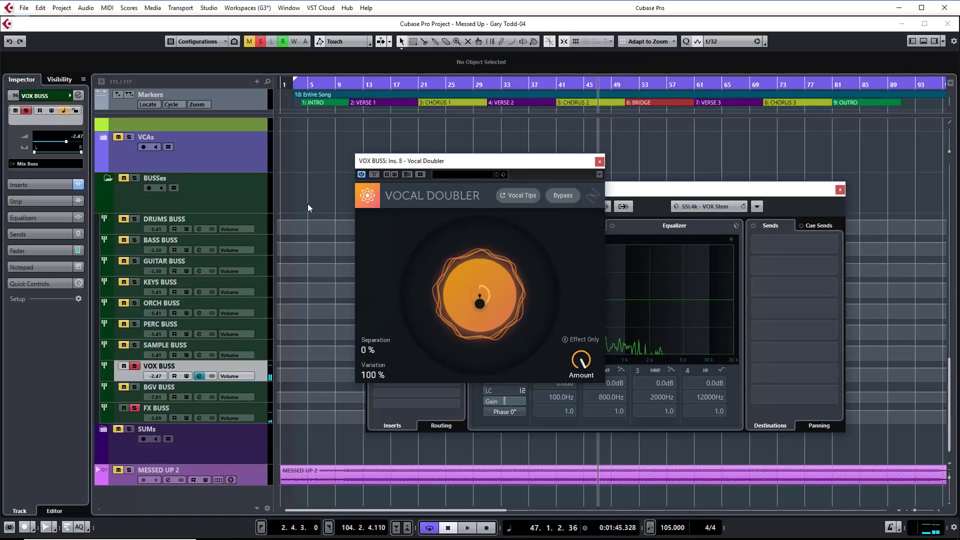
- Clear the solo from the VOX 1 Clean track and its buses to hear the vocal within the full mix
scroll(307, 203, up, 10)
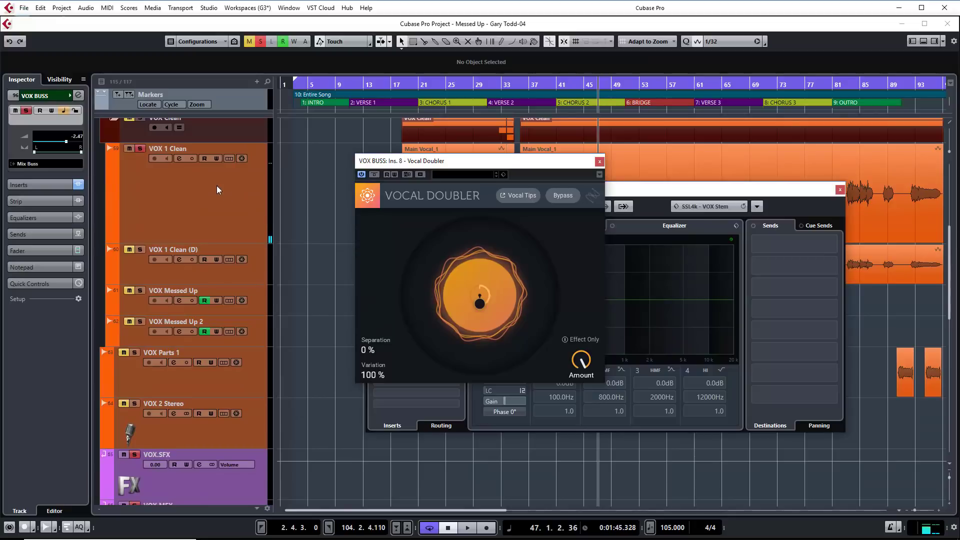
click(142, 149)
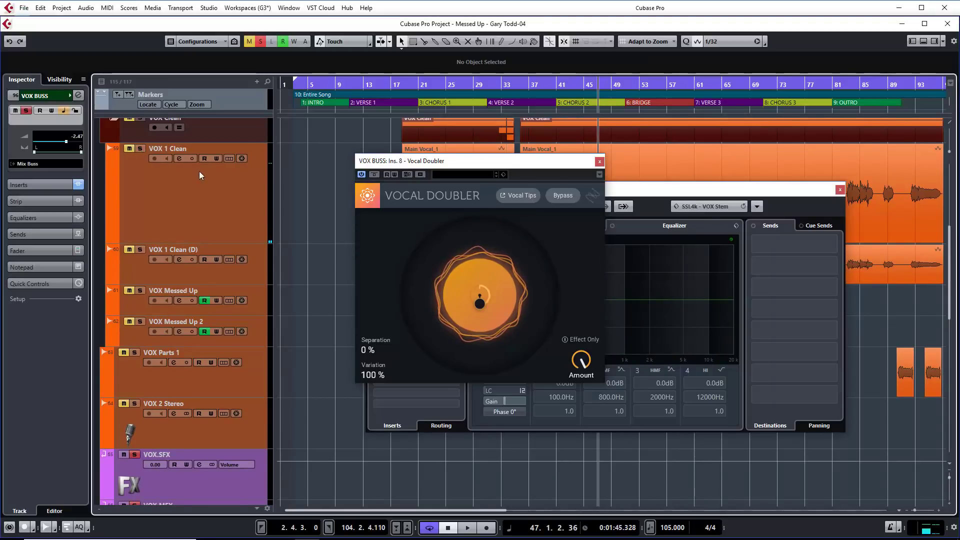
scroll(122, 388, down, 4)
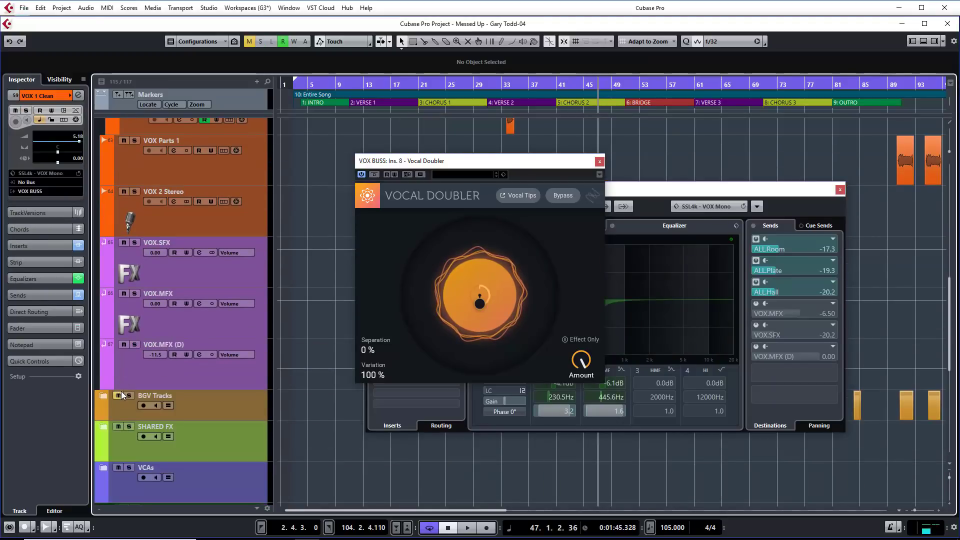
scroll(296, 243, up, 2)
scroll(285, 248, up, 2)
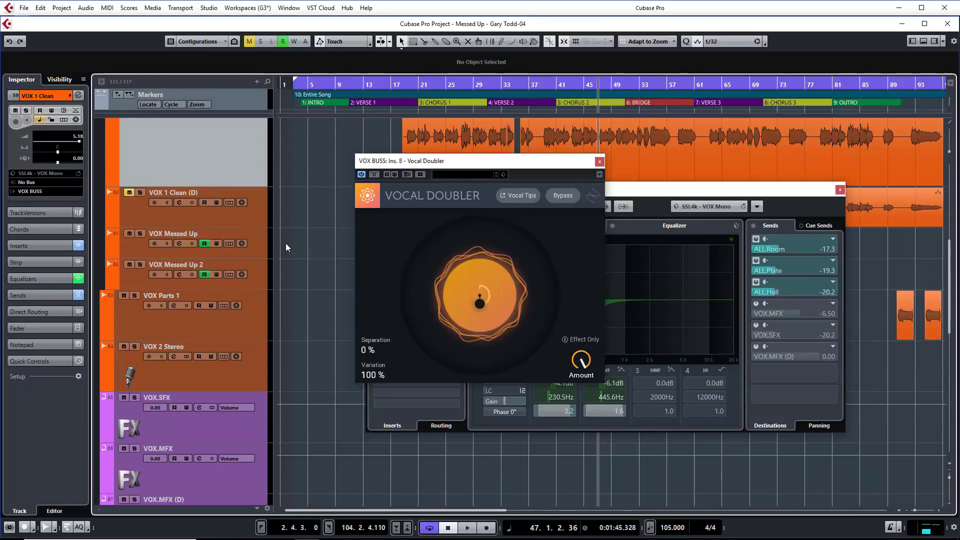
- Shift the doubler window slightly lower, compare the full mix with the doubler bypassed and active, and stop playback
click(374, 175)
drag(476, 166, 477, 189)
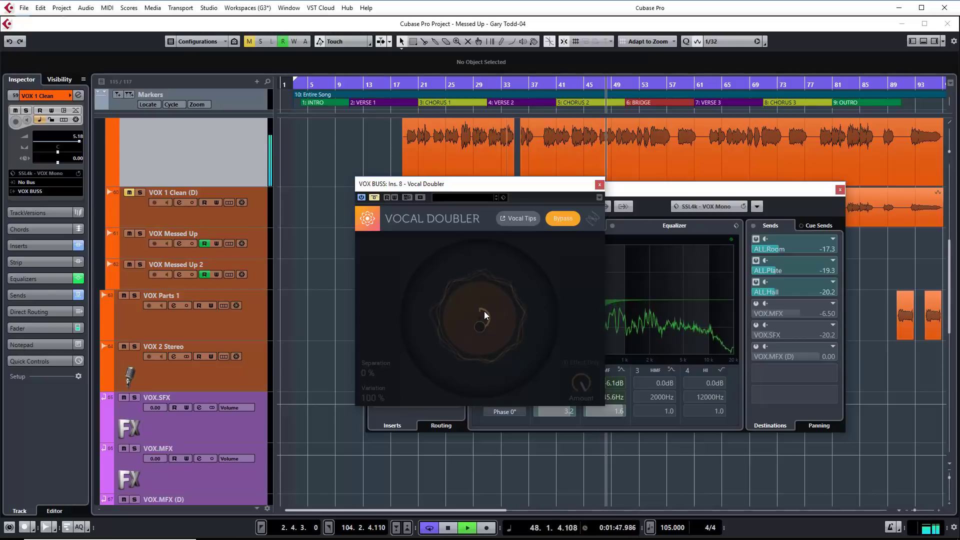
click(375, 199)
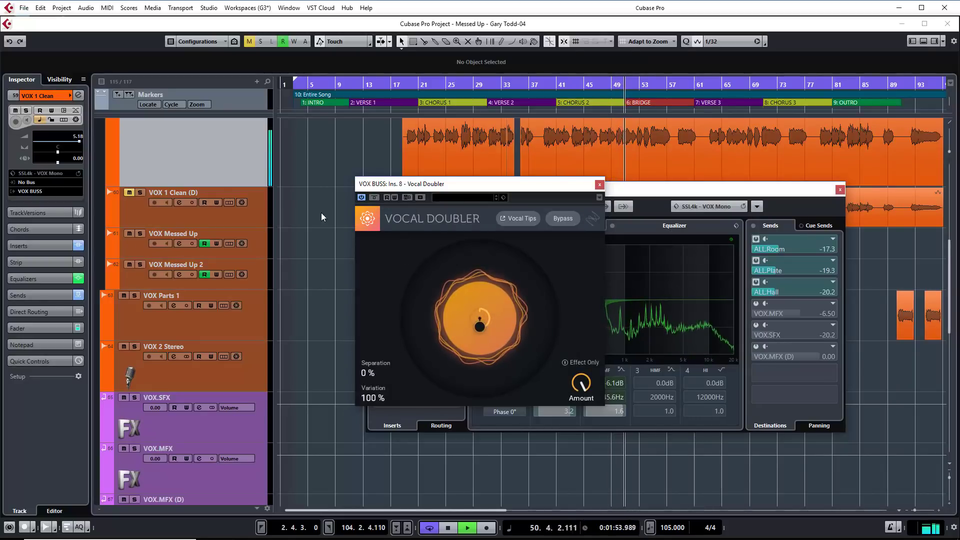
scroll(321, 216, up, 2)
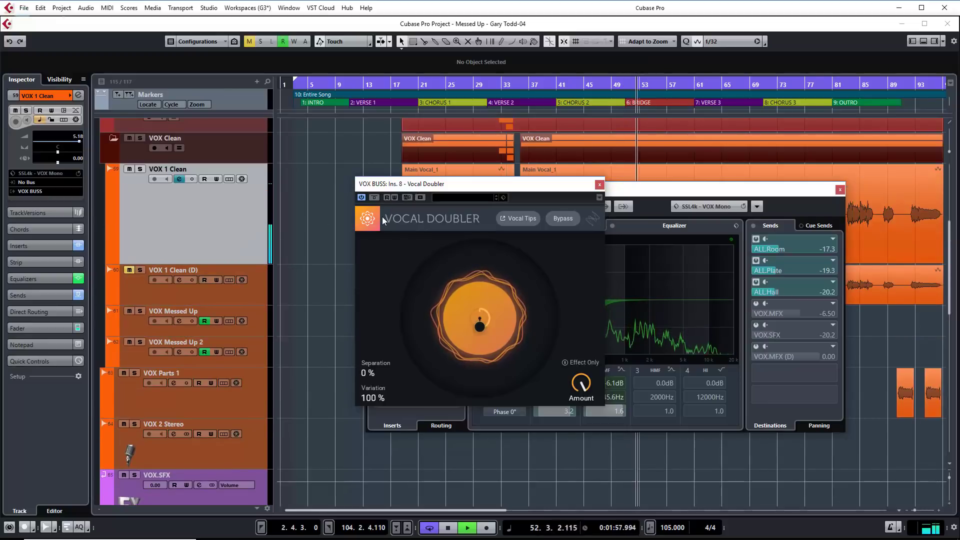
key(space)
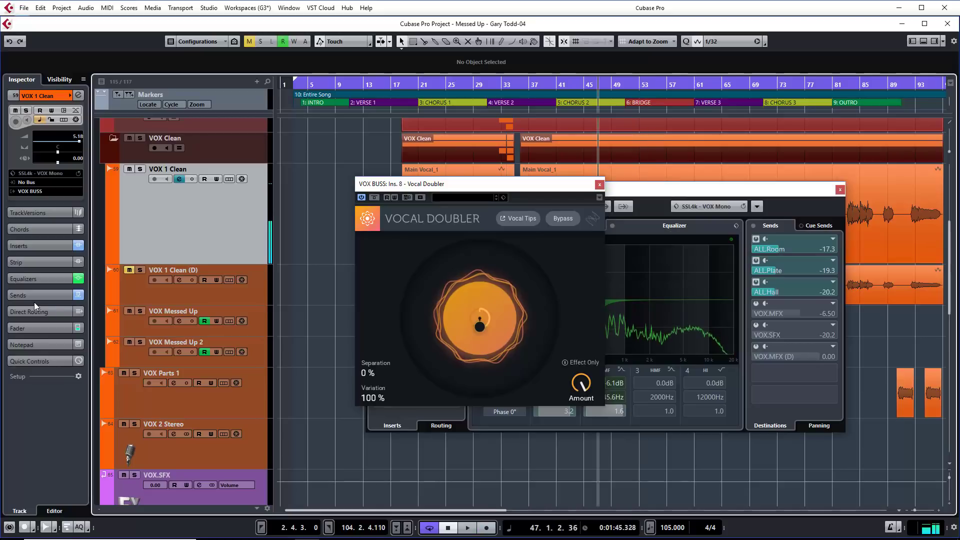
- Raise the VOX 1 Clean fader to 6.02, and compare the doubler bypassed and active in the full mix during playback
click(32, 328)
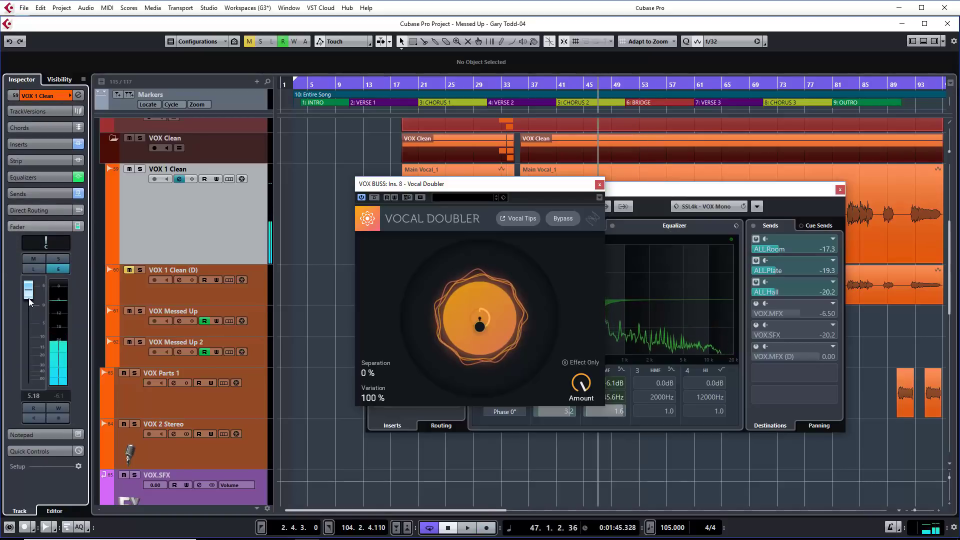
drag(28, 296, 29, 293)
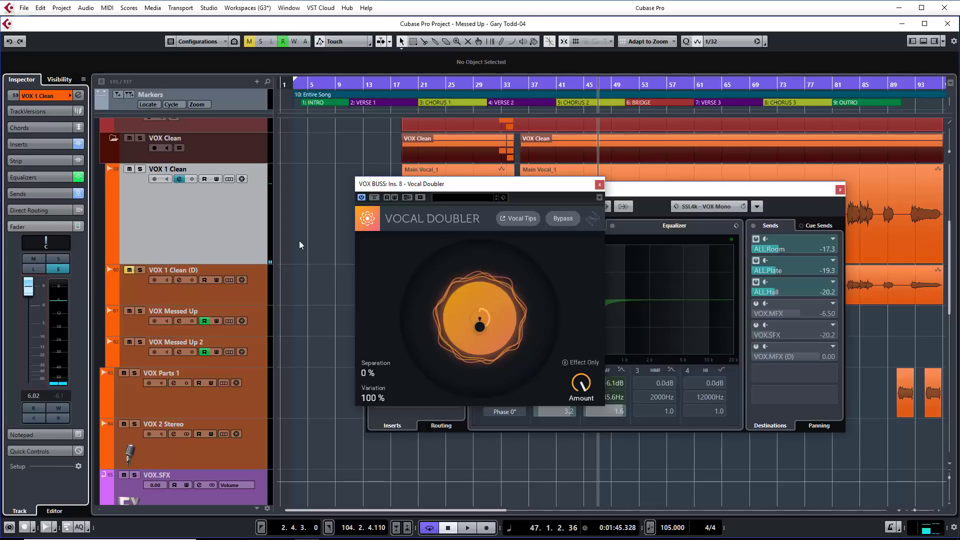
key(space)
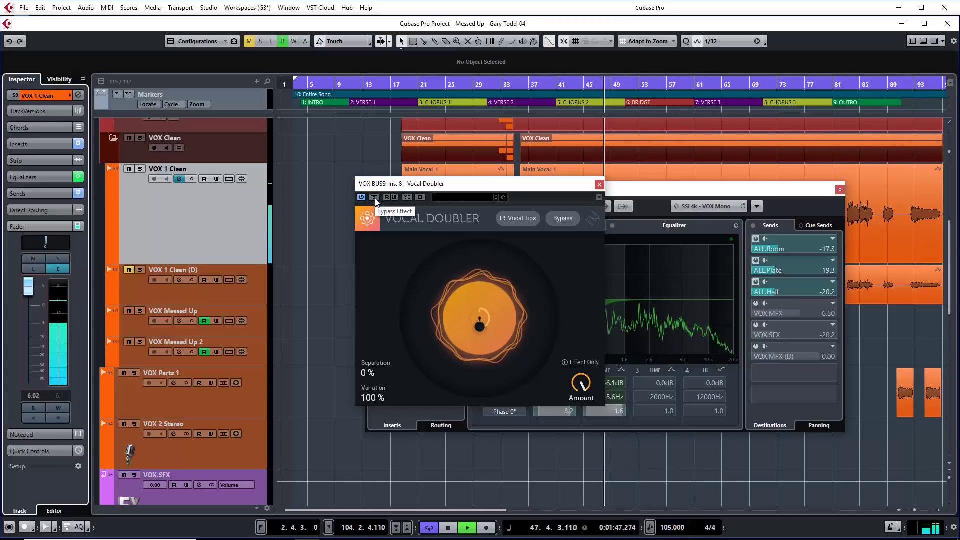
click(375, 200)
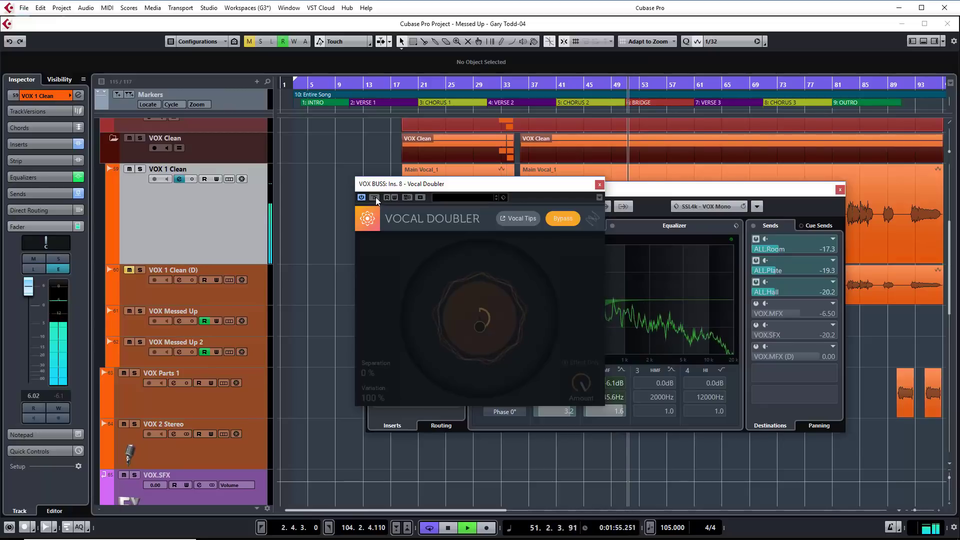
click(375, 198)
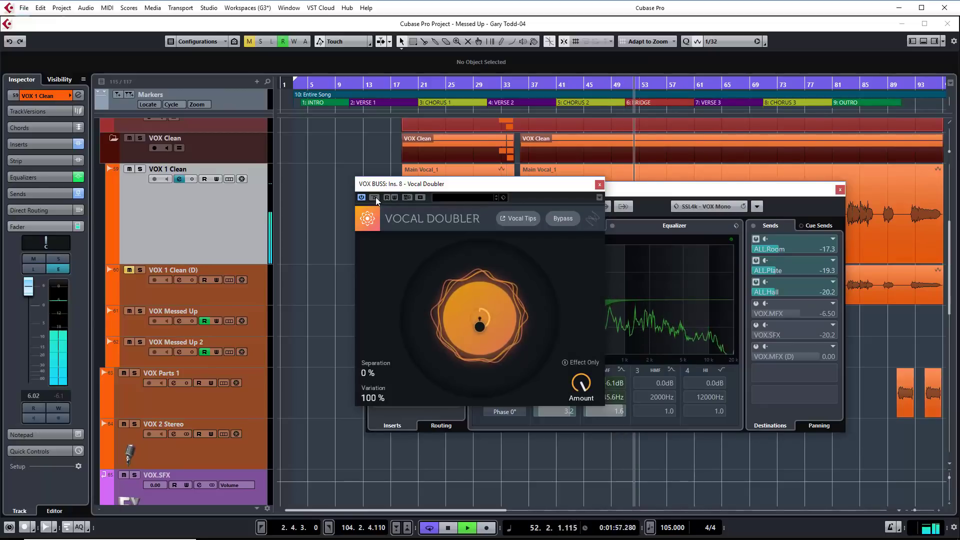
- Set the doubler's Separation to 100% during playback, and switch Effect Only on and off in the full mix
drag(478, 332, 478, 360)
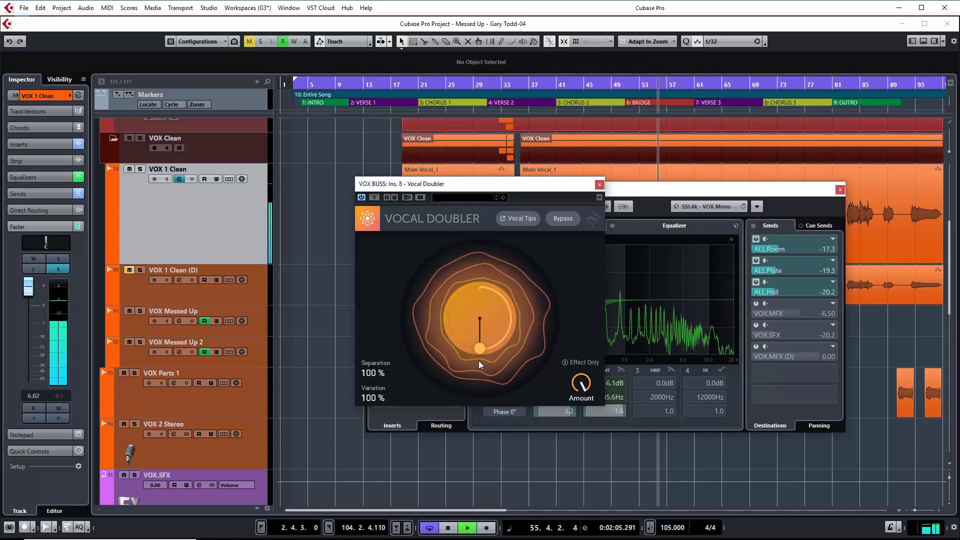
click(564, 362)
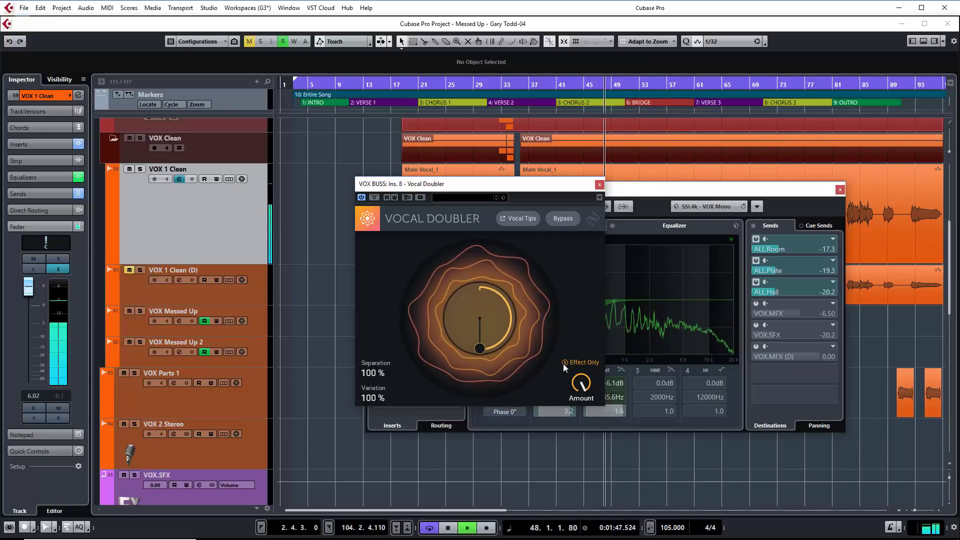
click(564, 363)
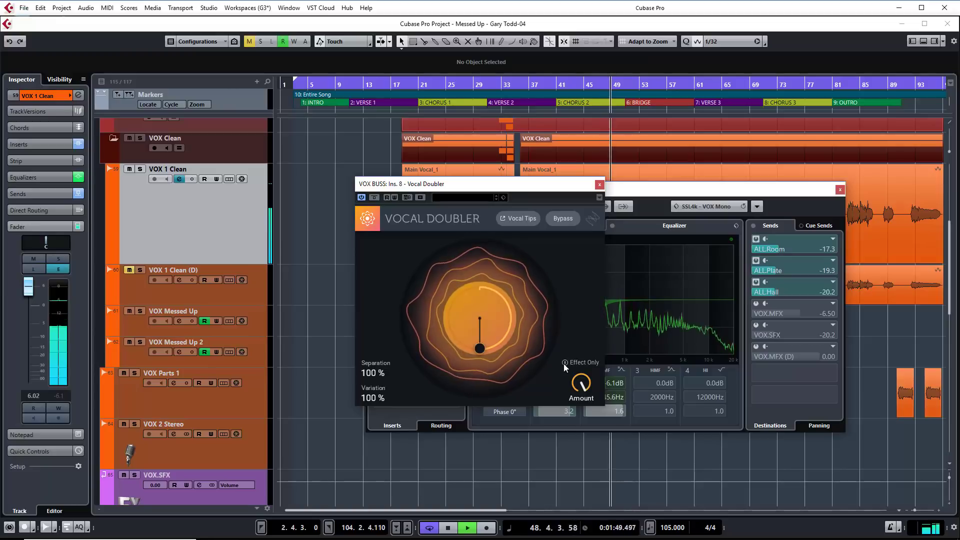
- Reduce the doubler's Separation and Variation to 0%, and compare it bypassed and active in the full mix, restarting playback in between
drag(479, 347, 479, 316)
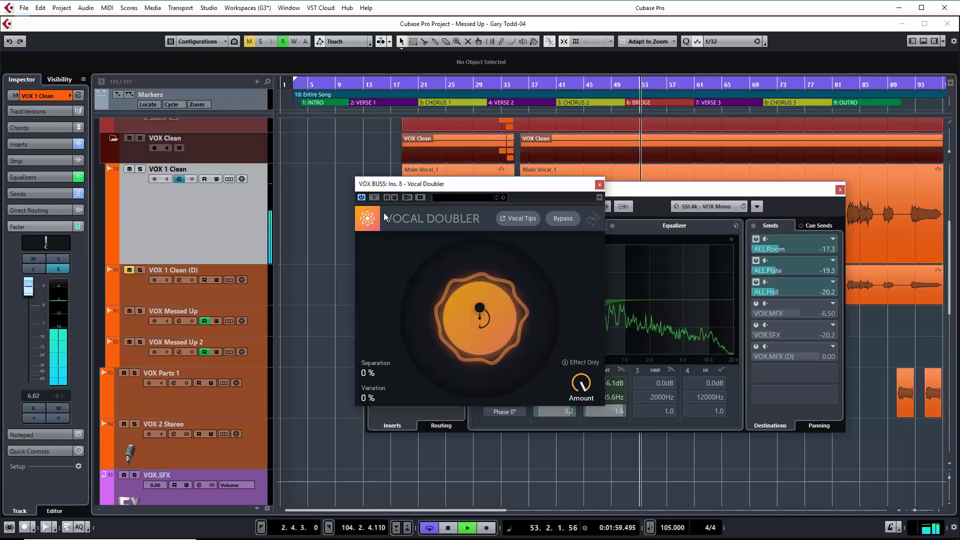
click(374, 197)
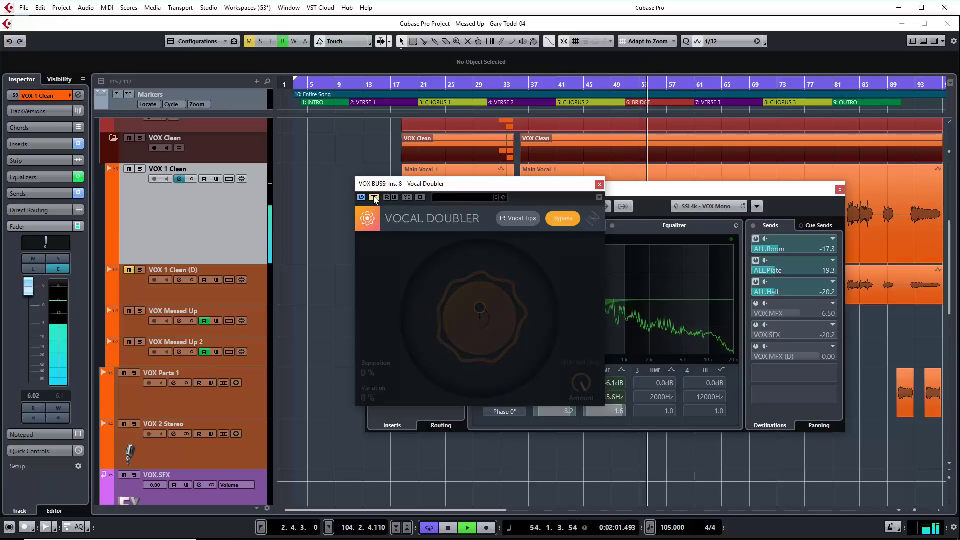
key(space)
key(space)
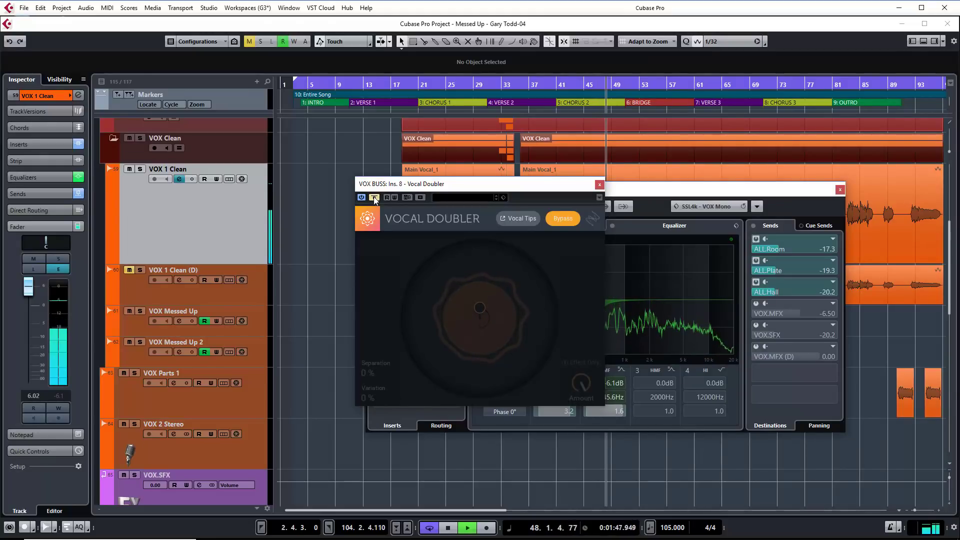
click(374, 198)
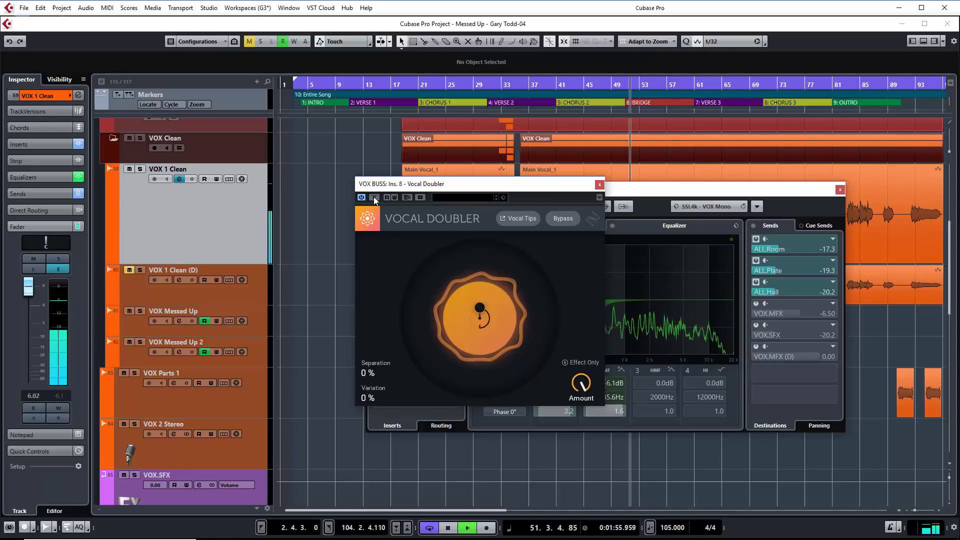
- Set the doubler's Variation to 100% during playback, keeping Separation at 0%, and stop playback
mouse_move(480, 308)
mouse_down()
mouse_move(502, 330)
mouse_move(500, 343)
mouse_move(484, 346)
mouse_move(479, 314)
mouse_up()
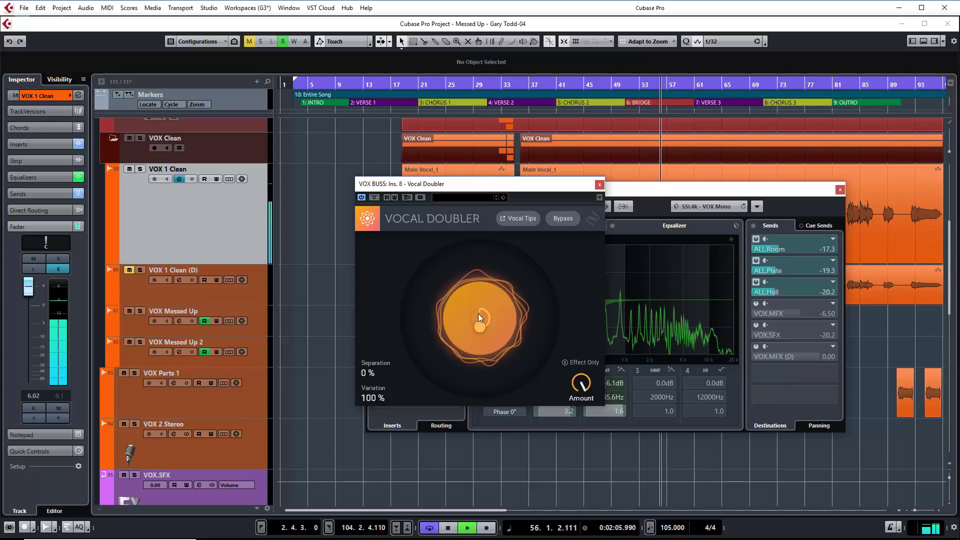
key(space)
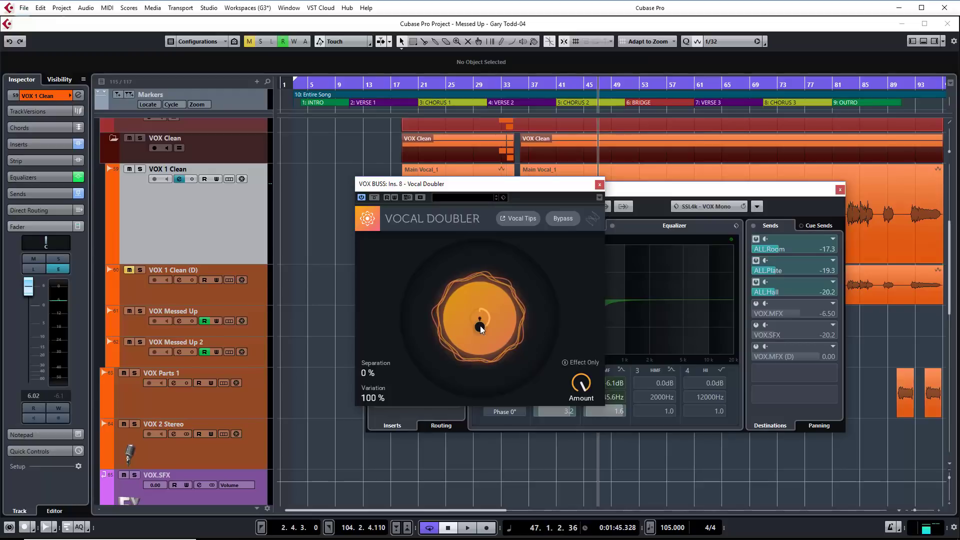
mouse_move(481, 326)
mouse_down()
mouse_move(478, 307)
mouse_move(488, 318)
mouse_move(479, 329)
mouse_up()
- Move the doubler window lower, repeatedly compare the doubler bypassed and active in the full mix, and stop playback with it active
drag(553, 185, 560, 230)
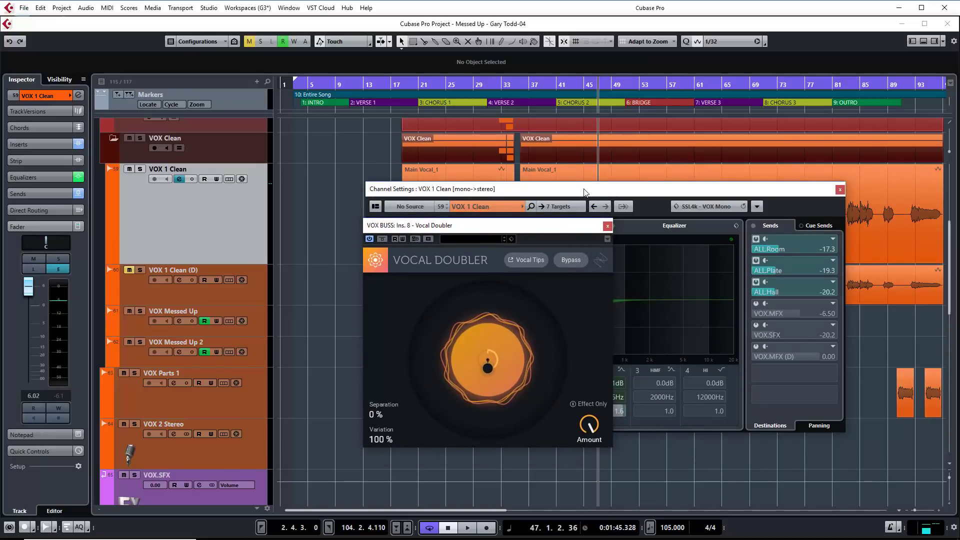
click(570, 259)
key(space)
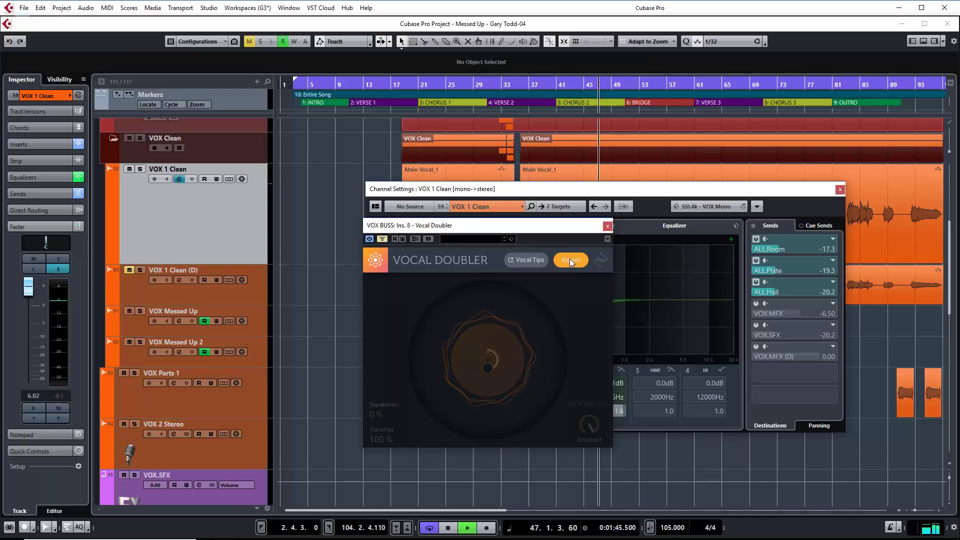
click(570, 259)
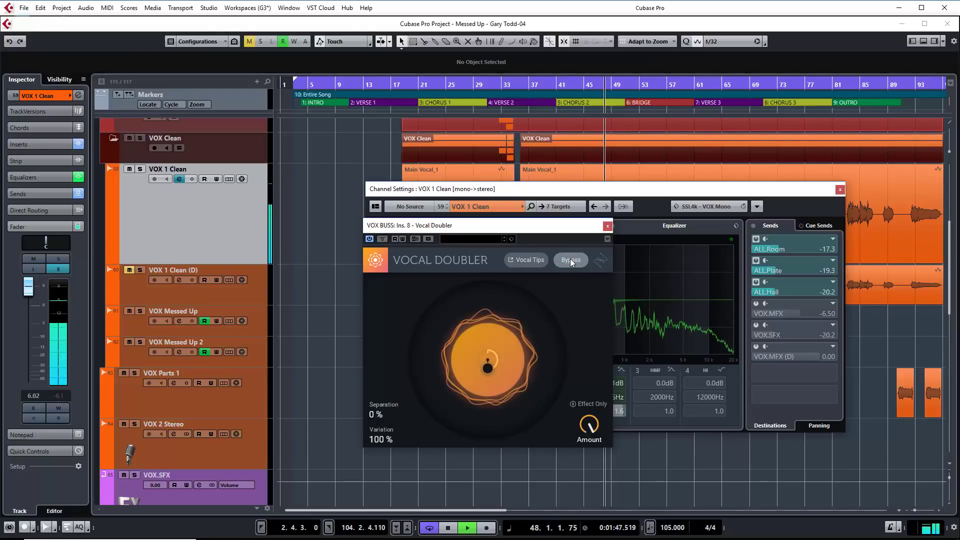
click(570, 259)
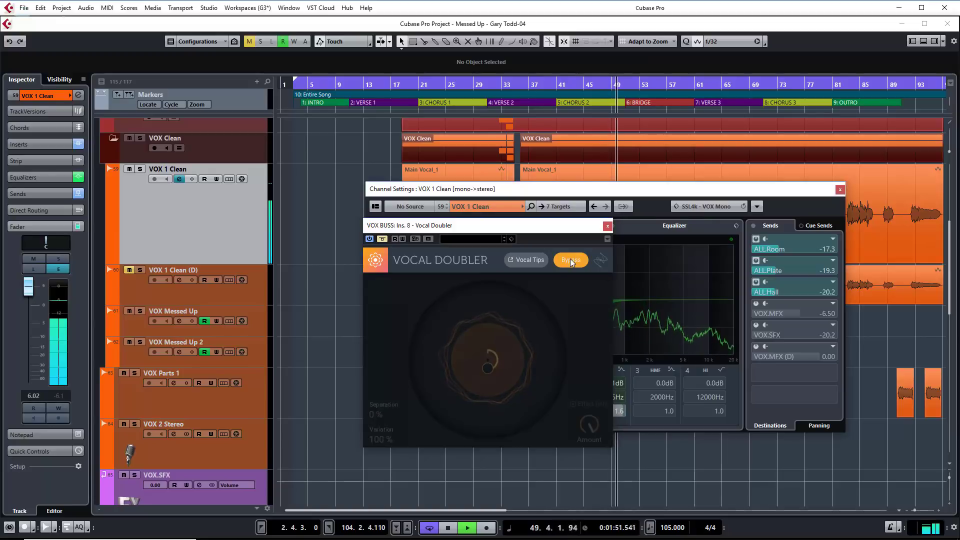
click(570, 259)
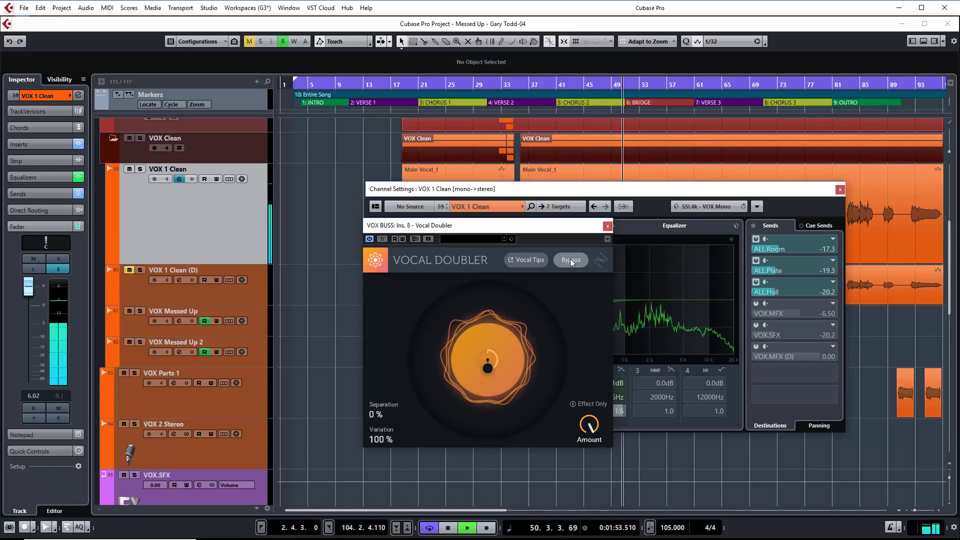
click(570, 258)
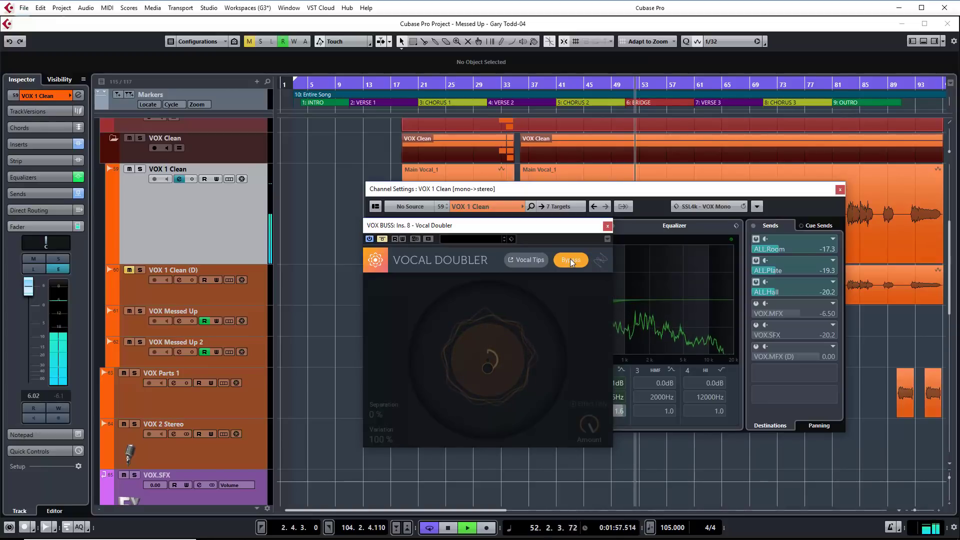
click(570, 259)
click(570, 259)
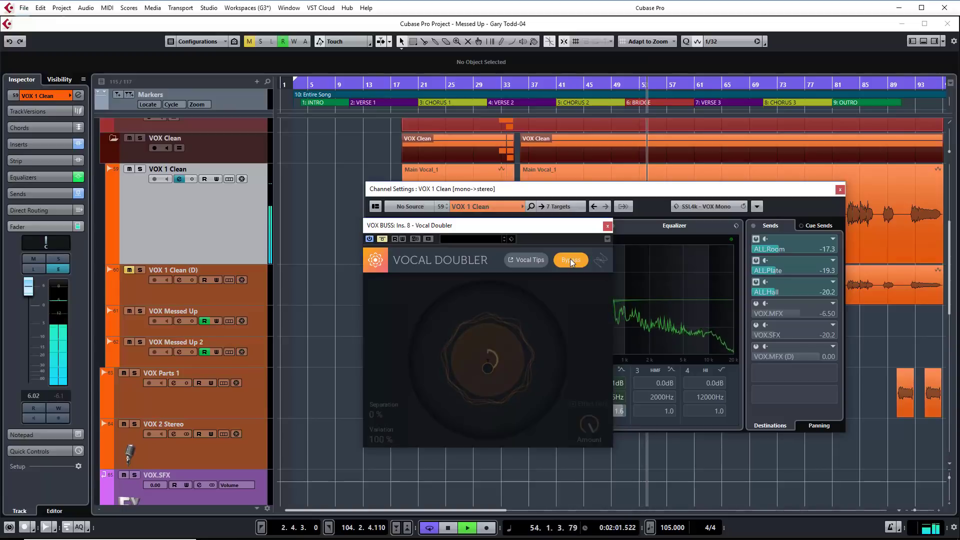
click(569, 259)
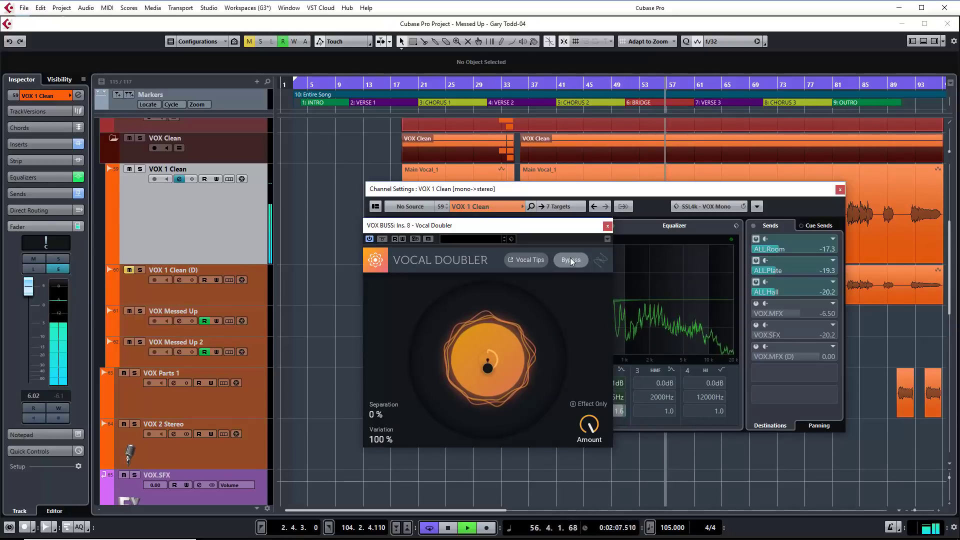
key(space)
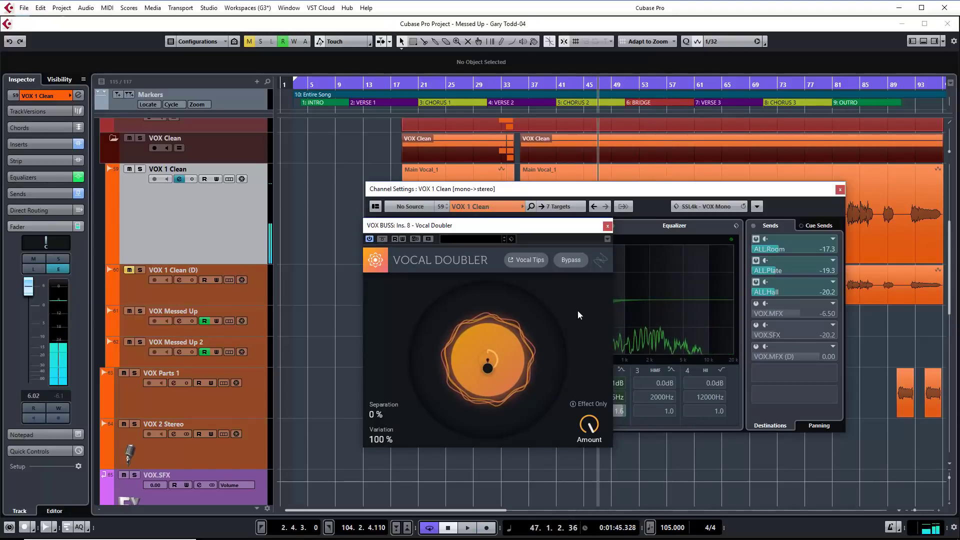